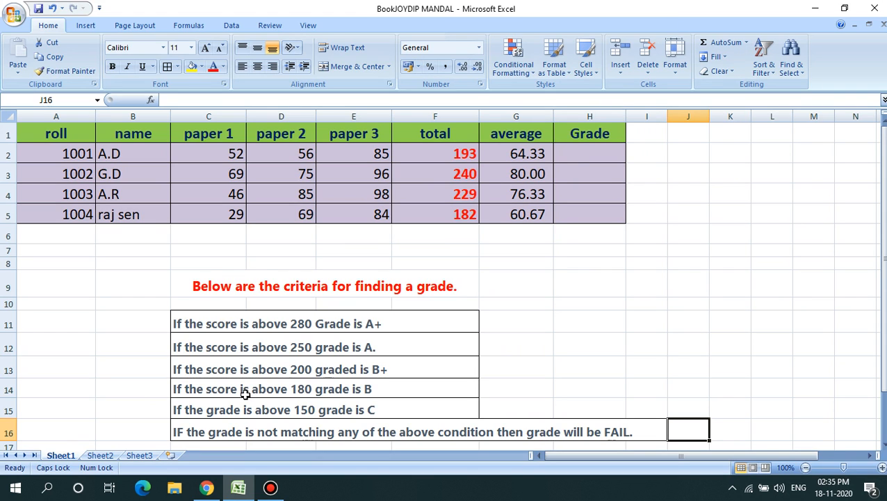
# Replace the word "score" with "TOTAL" in the A+ criterion in cell C11
pyautogui.doubleClick(236, 327)
pyautogui.press('BackSpace')
pyautogui.press('BackSpace')
pyautogui.press('BackSpace')
pyautogui.press('BackSpace')
pyautogui.press('BackSpace')
pyautogui.write('TOTAL')
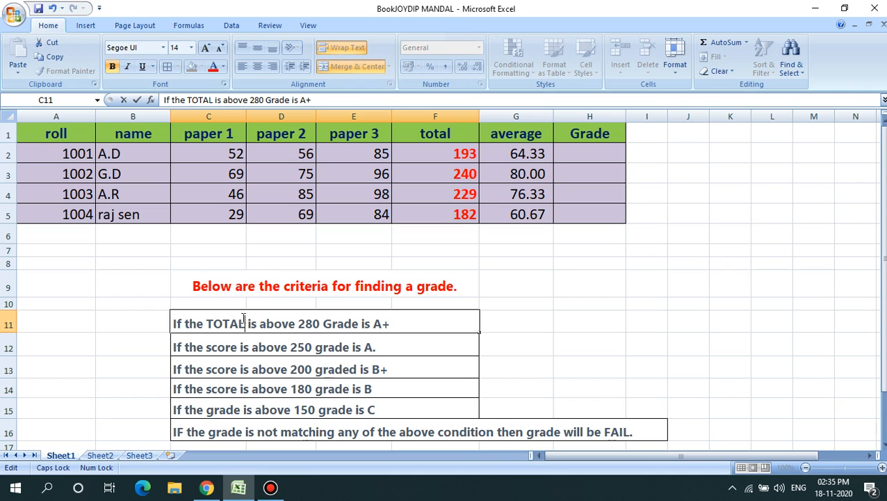
# Copy the word "TOTAL" from the A+ criterion and paste it over "score" in the A criterion in C12
pyautogui.moveTo(239, 322); pyautogui.dragTo(207, 327)
pyautogui.hotkey('ctrl', 'c')
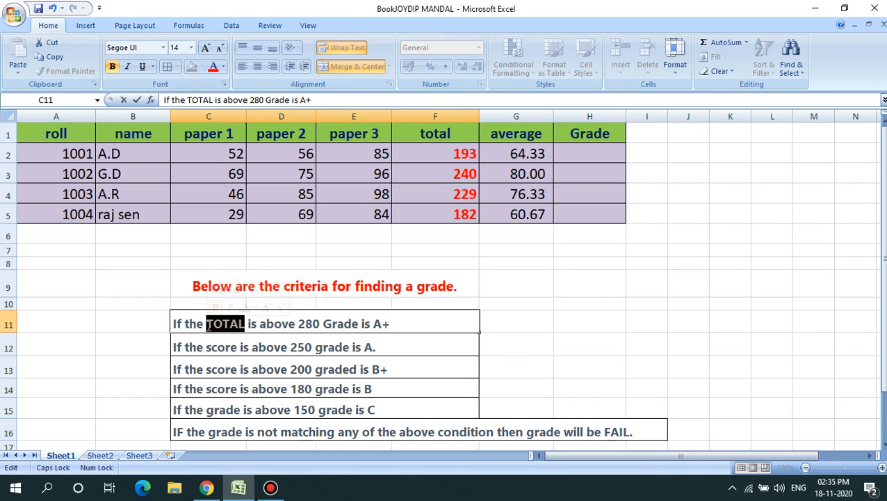
pyautogui.click(208, 345)
pyautogui.doubleClick(206, 348)
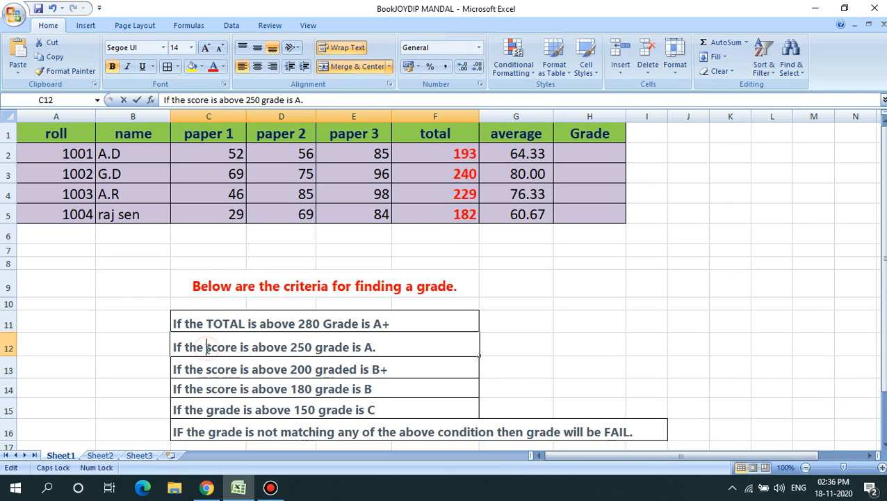
pyautogui.moveTo(206, 347); pyautogui.dragTo(239, 349)
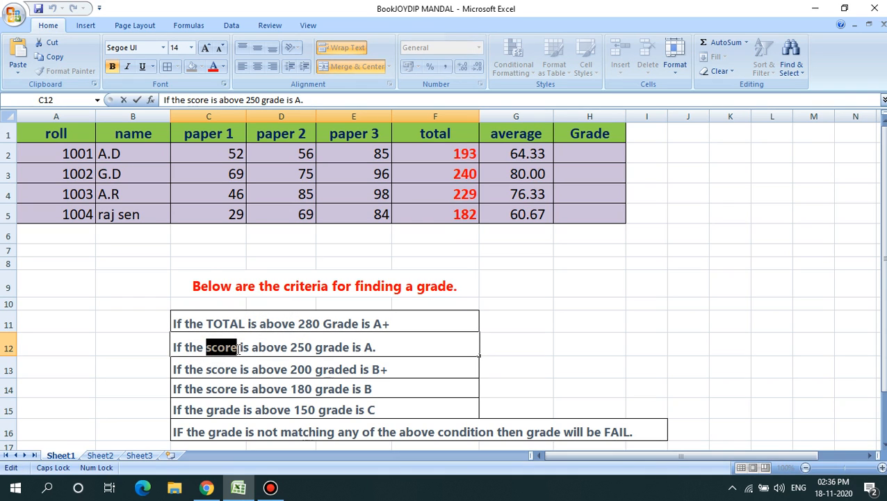
pyautogui.hotkey('ctrl', 'v')
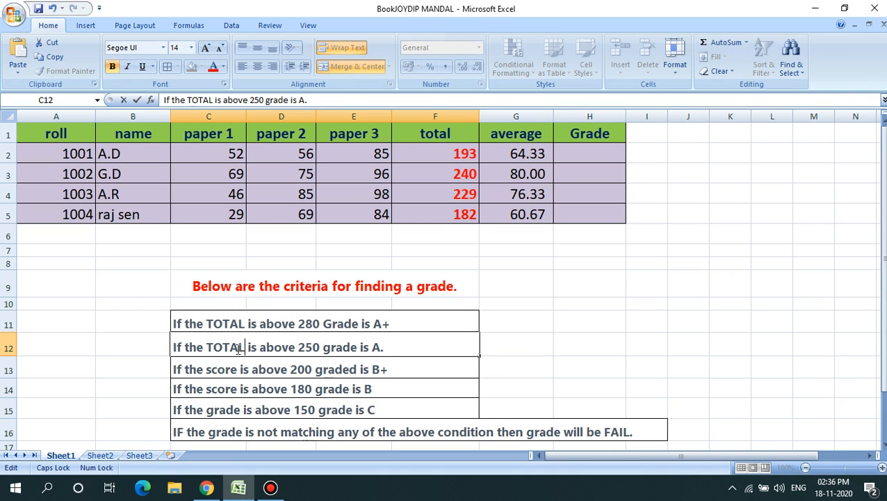
# Paste "TOTAL" over the word "score" in the B+ and B criteria in cells C13 and C14
pyautogui.click(209, 368)
pyautogui.doubleClick(211, 370)
pyautogui.moveTo(206, 369); pyautogui.dragTo(238, 371)
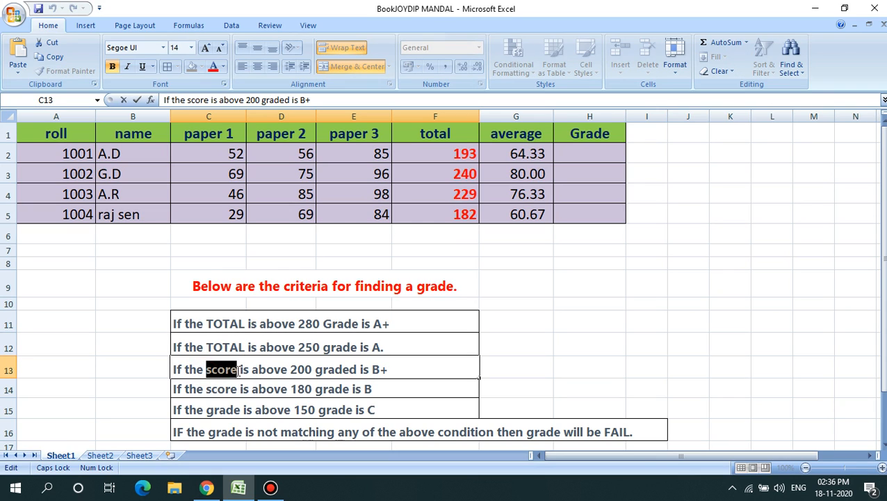
pyautogui.hotkey('ctrl', 'v')
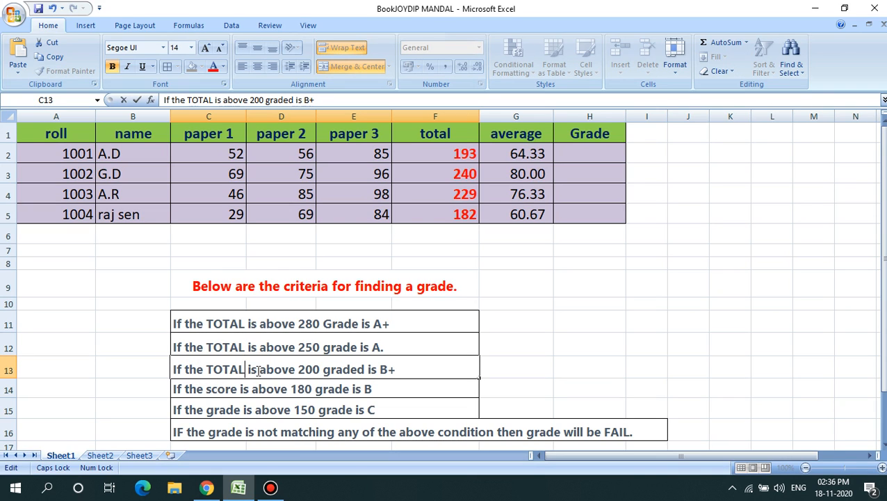
pyautogui.click(209, 390)
pyautogui.doubleClick(209, 389)
pyautogui.moveTo(207, 389); pyautogui.dragTo(238, 390)
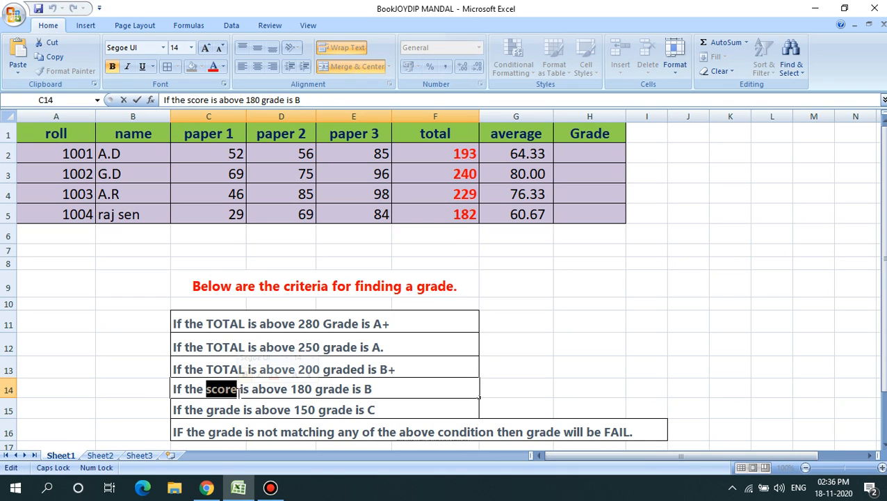
pyautogui.hotkey('ctrl', 'v')
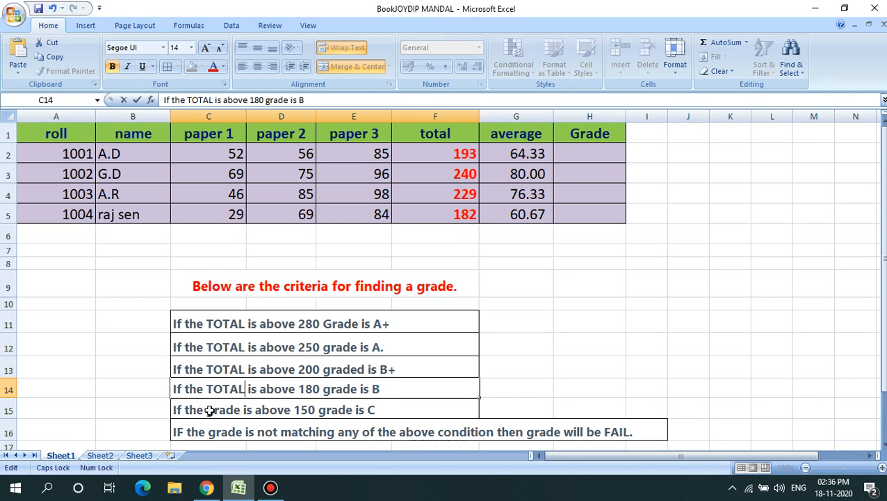
# Paste "TOTAL" over the first word "grade" in the C criterion in cell C15
pyautogui.click(210, 410)
pyautogui.doubleClick(209, 410)
pyautogui.moveTo(205, 411); pyautogui.dragTo(241, 410)
pyautogui.hotkey('ctrl', 'v')
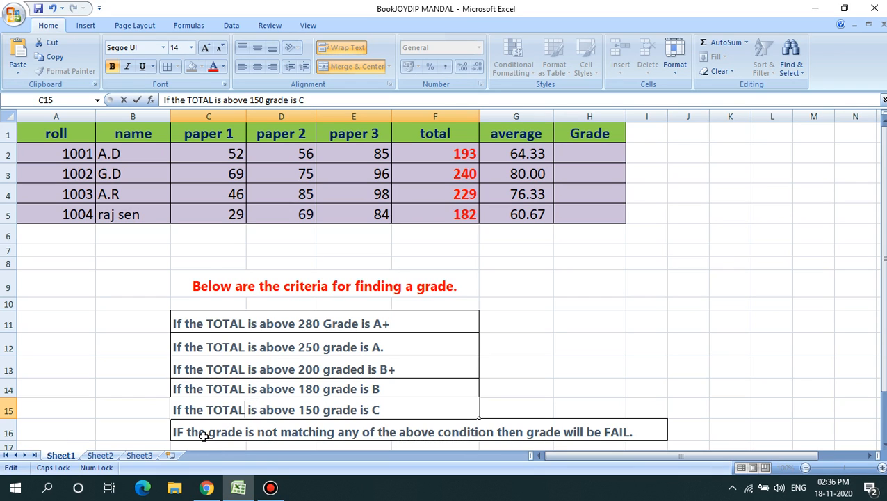
pyautogui.click(303, 409)
pyautogui.doubleClick(303, 409)
# Colour only the word "FAIL." red in the last criterion in cell C16
pyautogui.click(606, 432)
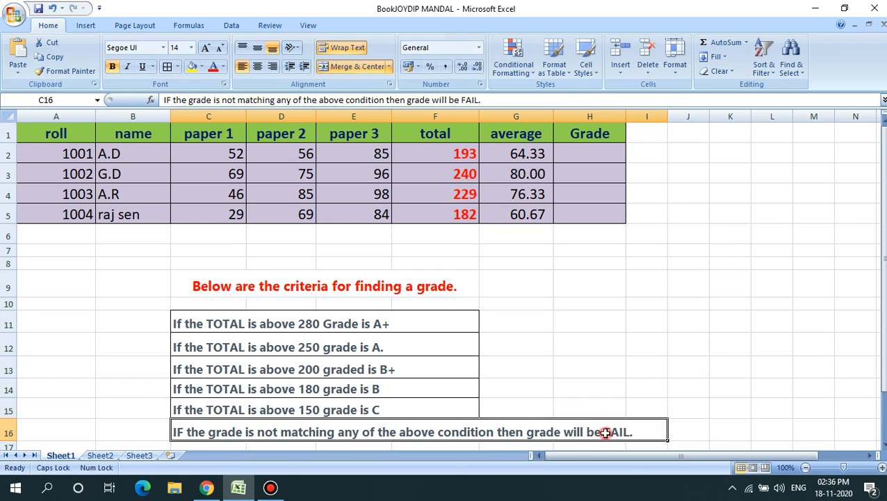
pyautogui.doubleClick(602, 432)
pyautogui.moveTo(601, 433); pyautogui.dragTo(632, 433)
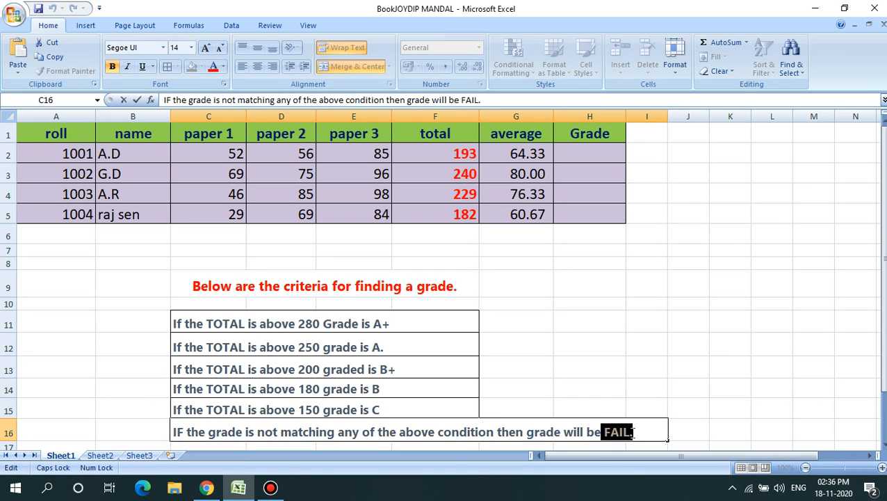
pyautogui.click(213, 66)
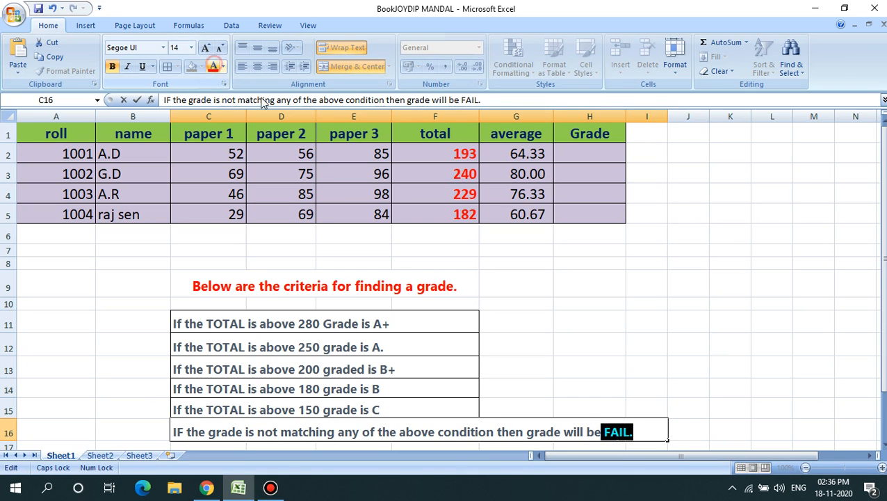
# Colour the grade letters "A+" in C11 and "A." in C12 red
pyautogui.click(376, 314)
pyautogui.click(387, 348)
pyautogui.doubleClick(379, 323)
pyautogui.moveTo(372, 323); pyautogui.dragTo(390, 324)
pyautogui.click(214, 66)
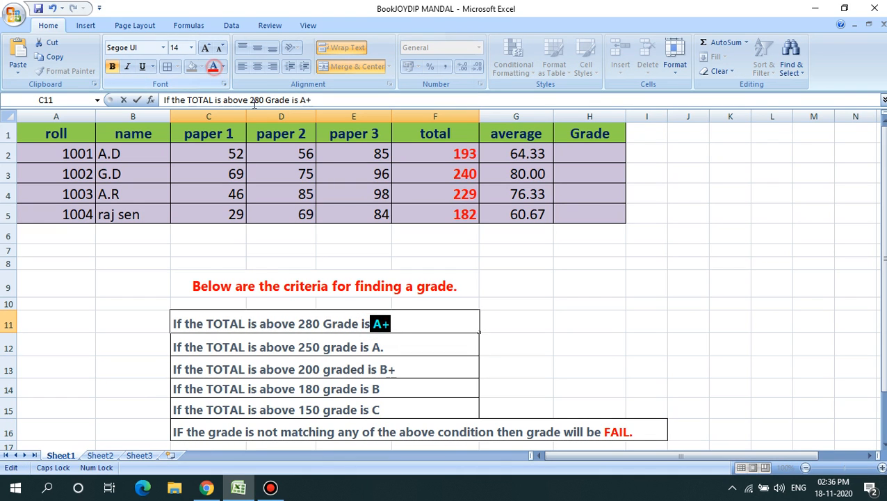
pyautogui.click(376, 342)
pyautogui.doubleClick(373, 349)
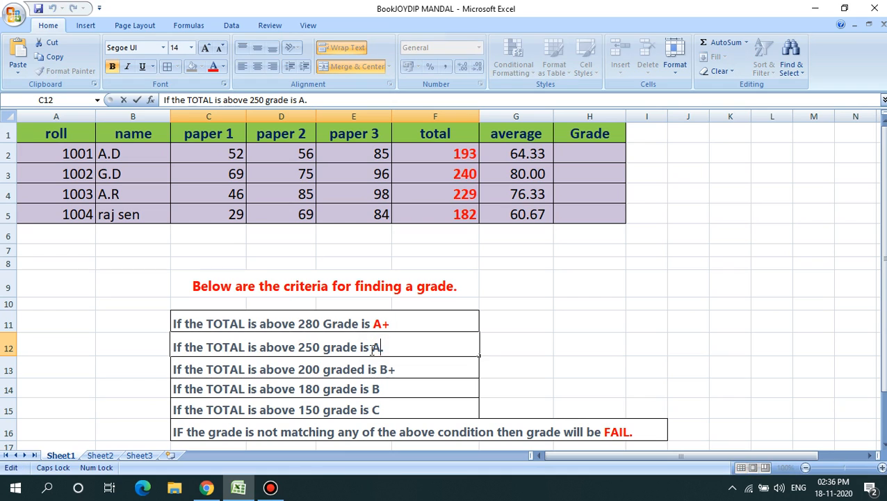
pyautogui.moveTo(373, 349); pyautogui.dragTo(384, 349)
pyautogui.click(215, 69)
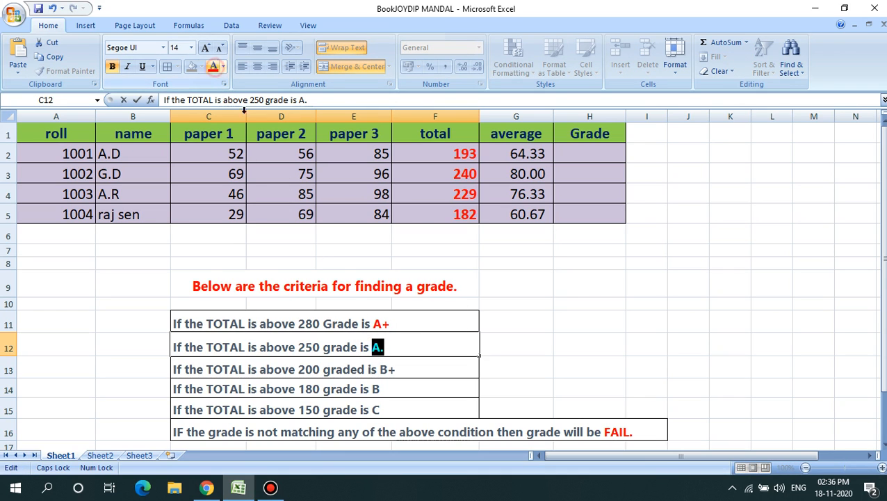
# Colour the grade letters "B+" in C13 and "B" in C14 red
pyautogui.click(386, 369)
pyautogui.doubleClick(388, 369)
pyautogui.moveTo(379, 369); pyautogui.dragTo(400, 370)
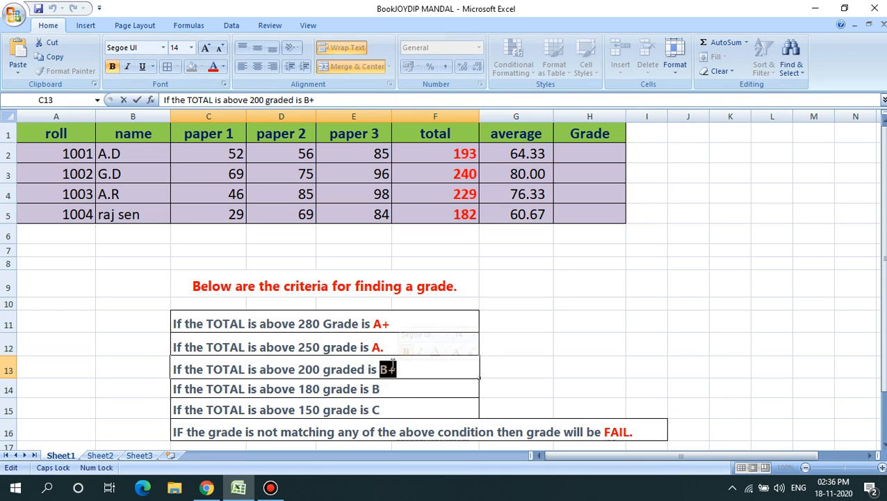
pyautogui.click(215, 68)
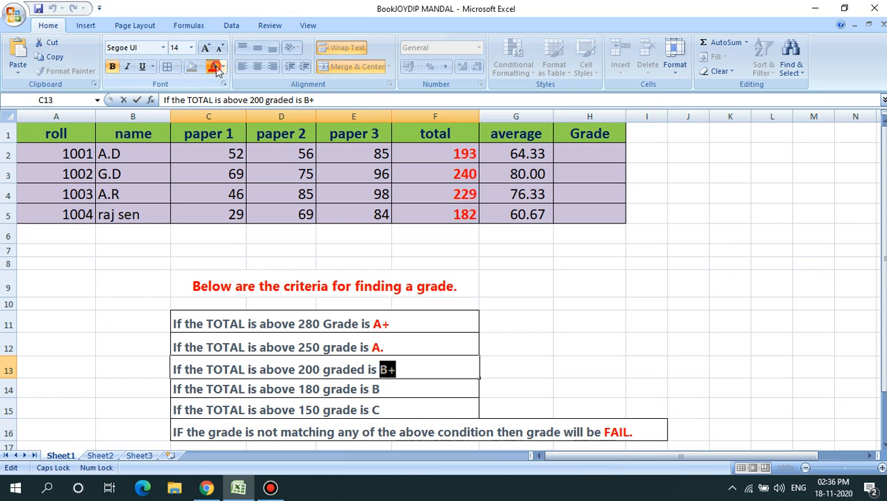
pyautogui.click(381, 385)
pyautogui.doubleClick(381, 388)
pyautogui.moveTo(371, 388); pyautogui.dragTo(381, 387)
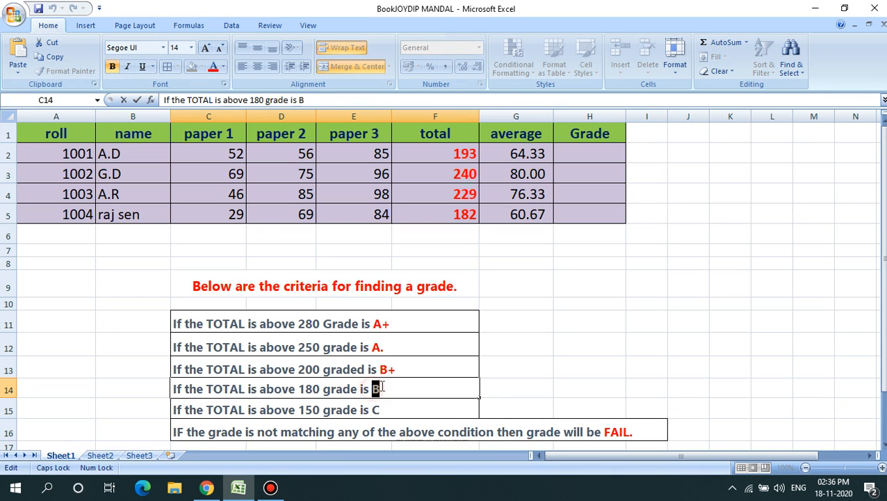
pyautogui.click(215, 68)
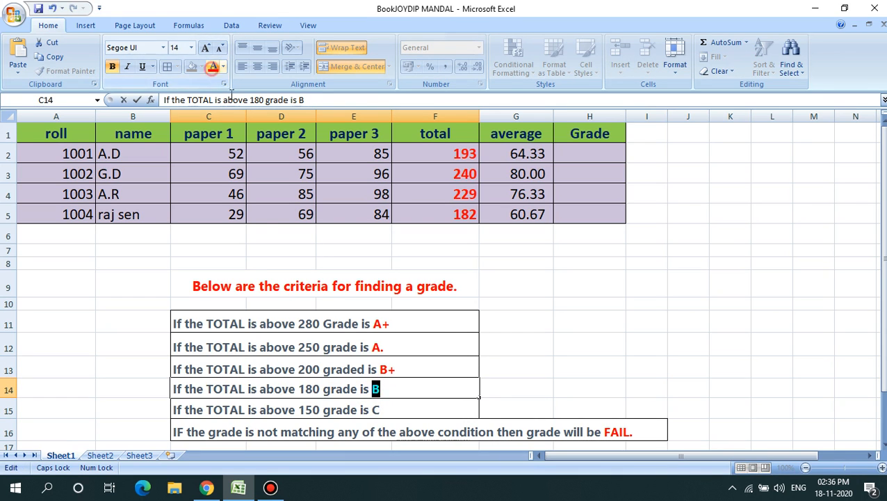
# Colour the grade letter "C" at the end of the criterion in C15 red
pyautogui.click(373, 408)
pyautogui.doubleClick(376, 409)
pyautogui.doubleClick(376, 409)
pyautogui.click(215, 68)
pyautogui.click(425, 392)
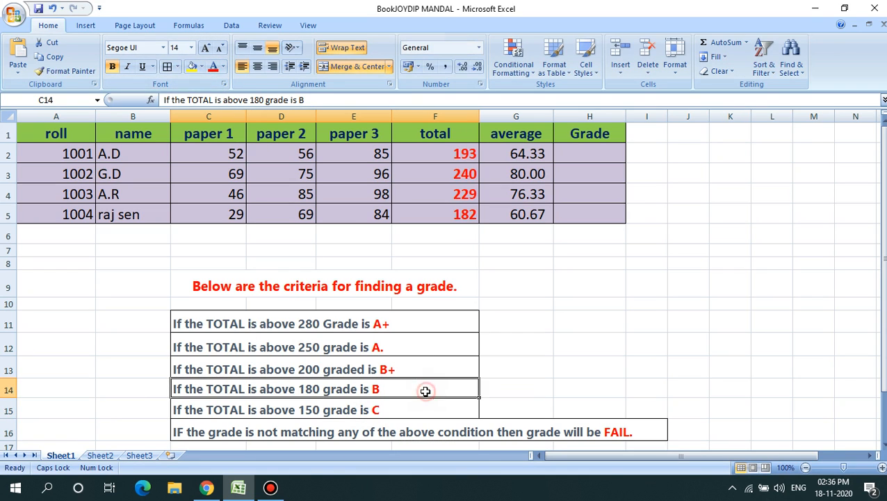
# Enter the formula =IF(F2>150,"PASS","FALSE") in the first student's Grade cell, H2
pyautogui.click(576, 146)
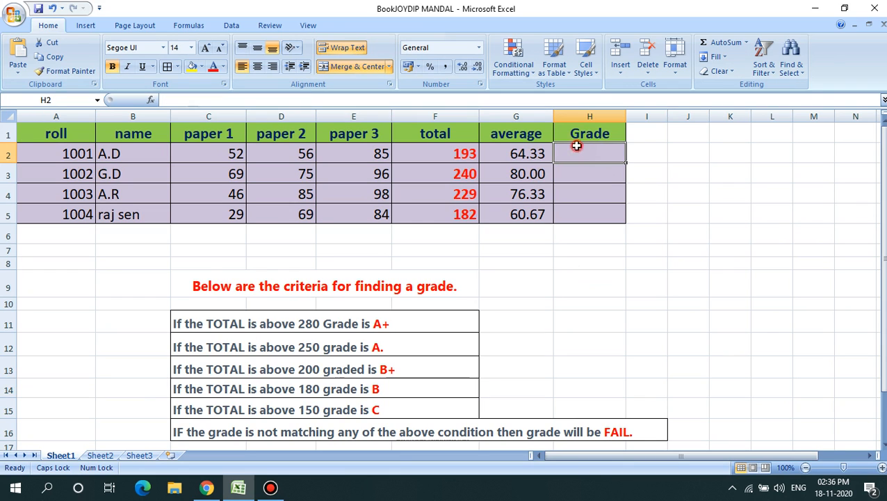
pyautogui.write('=')
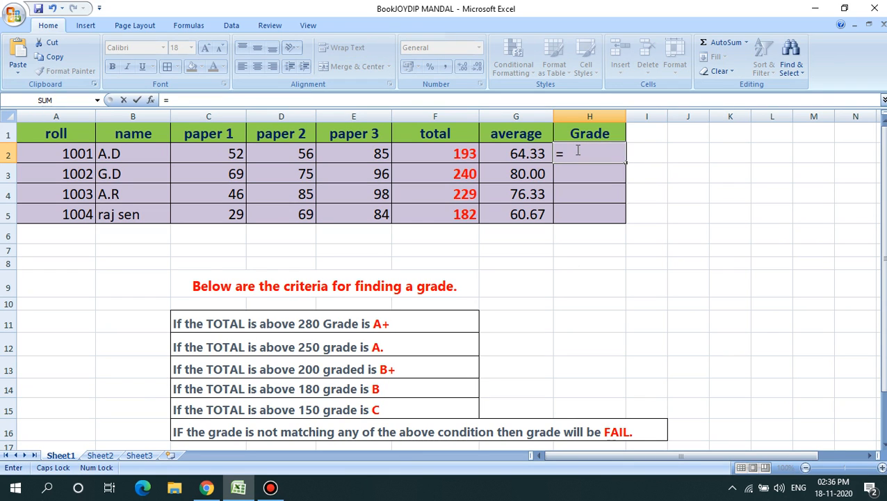
pyautogui.write('IF')
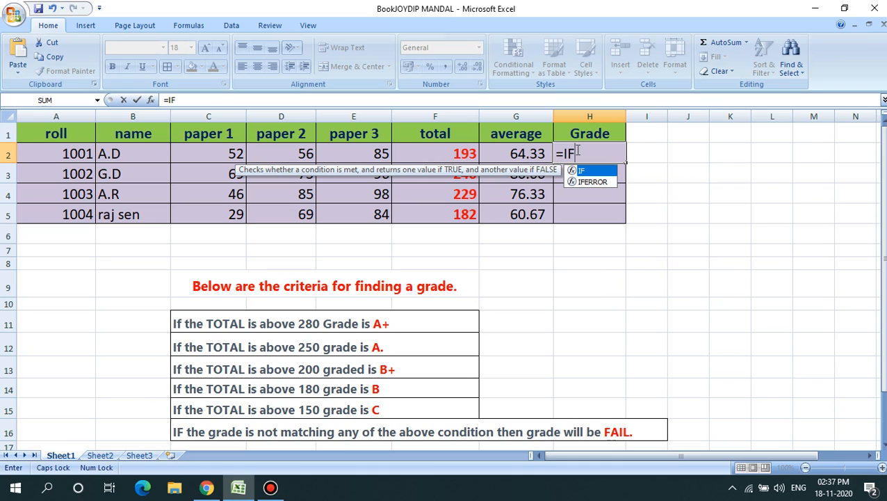
pyautogui.write('(')
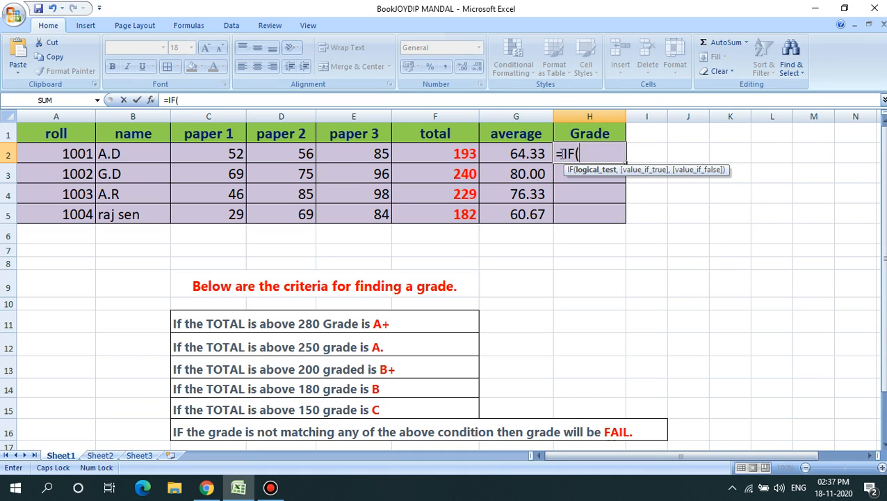
pyautogui.click(453, 150)
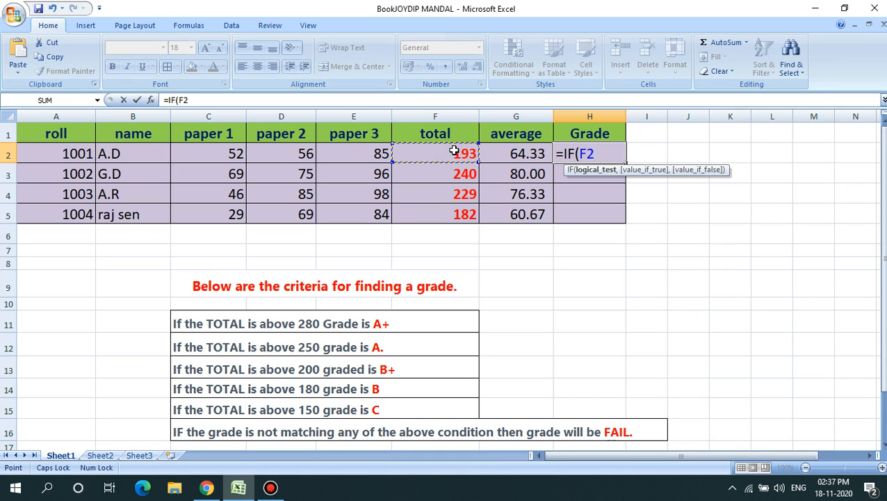
pyautogui.write('>150,"PASS"')
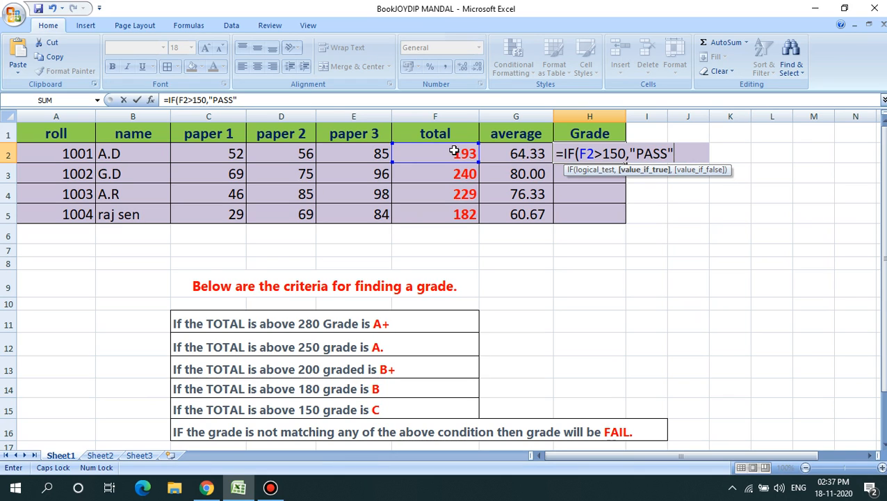
pyautogui.write(',"')
pyautogui.write('F')
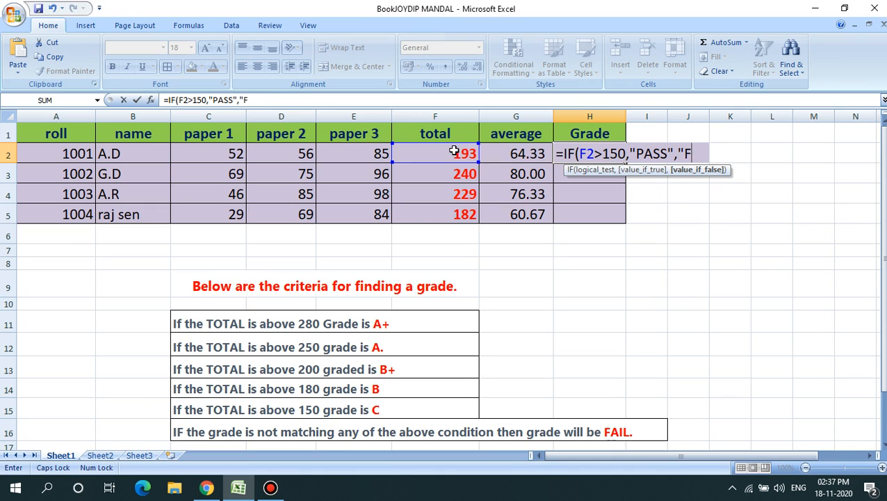
pyautogui.write('ALSE")')
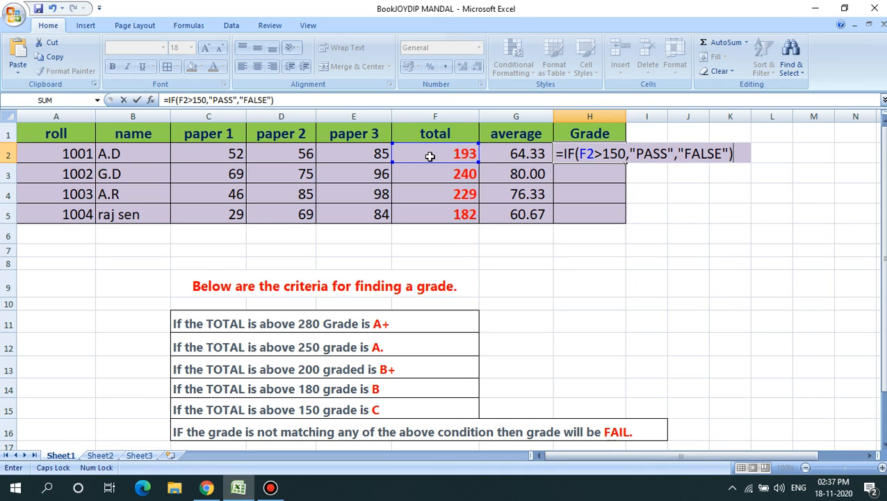
pyautogui.press('Return')
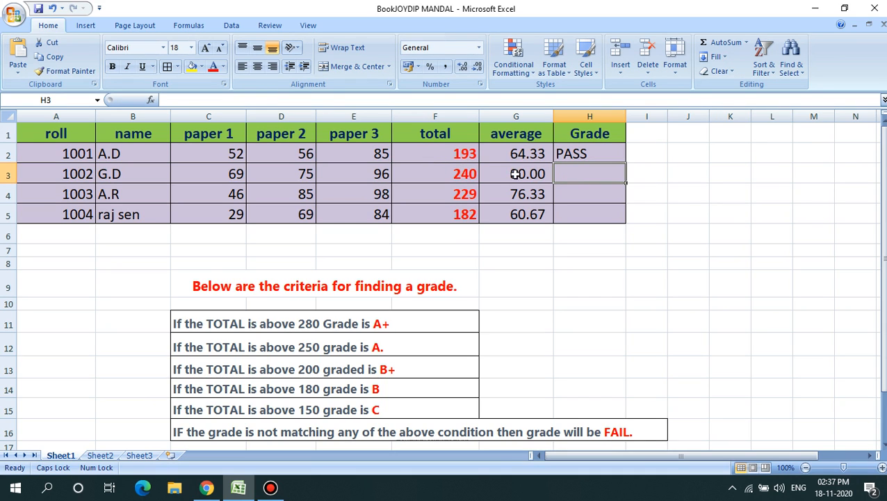
# Change the threshold in the H2 IF formula to 200
pyautogui.click(571, 154)
pyautogui.doubleClick(602, 153)
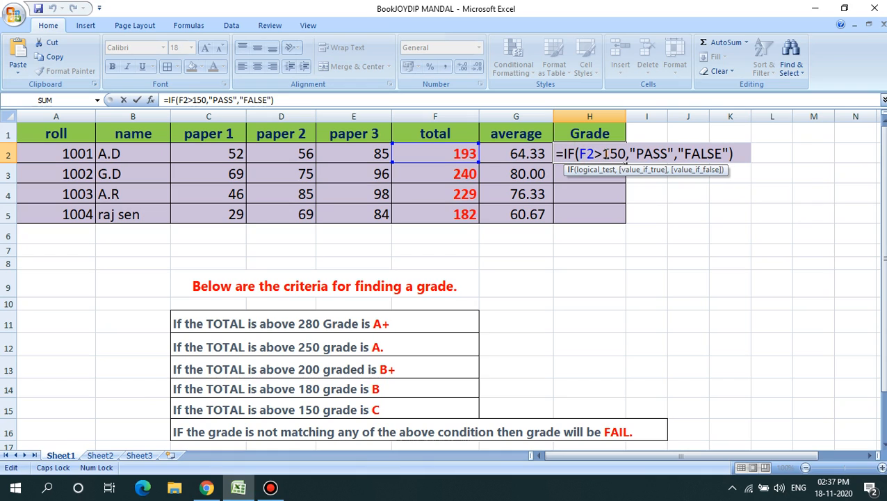
pyautogui.moveTo(605, 153); pyautogui.dragTo(616, 153)
pyautogui.write('20')
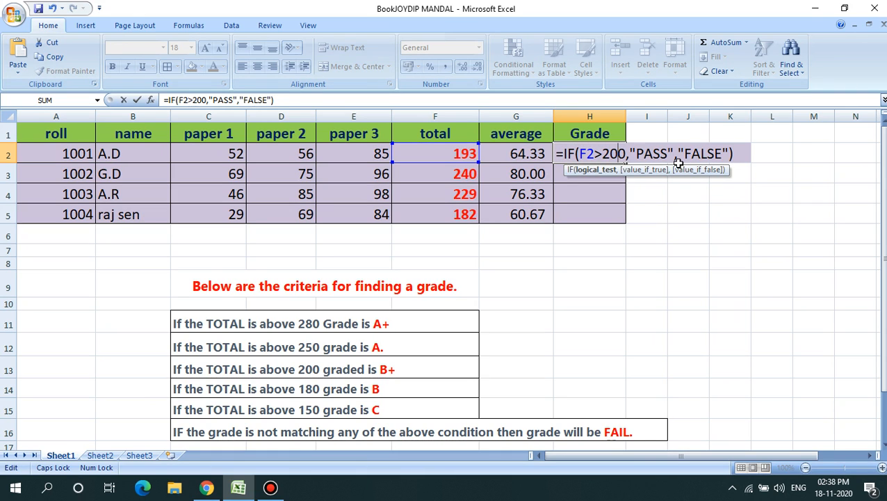
pyautogui.press('Return')
# Change the value-if-false text in the H2 formula to "FAIL"
pyautogui.click(596, 154)
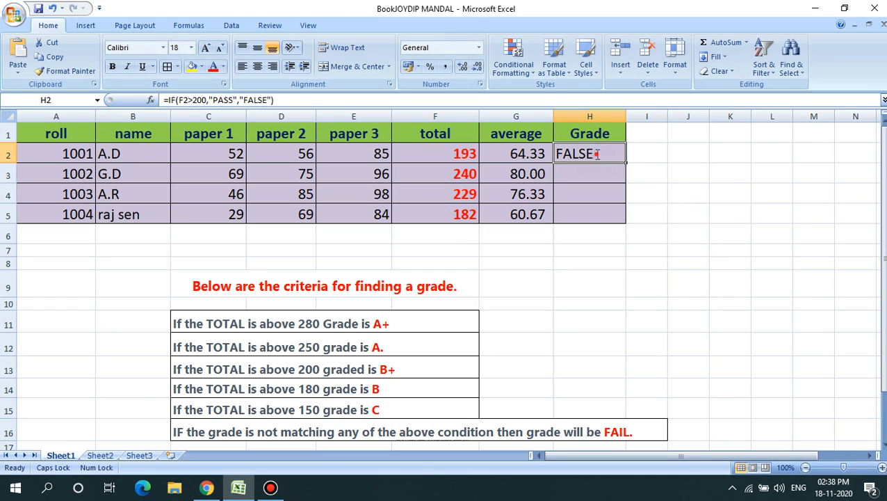
pyautogui.doubleClick(596, 154)
pyautogui.moveTo(684, 154); pyautogui.dragTo(722, 154)
pyautogui.write('FAIL')
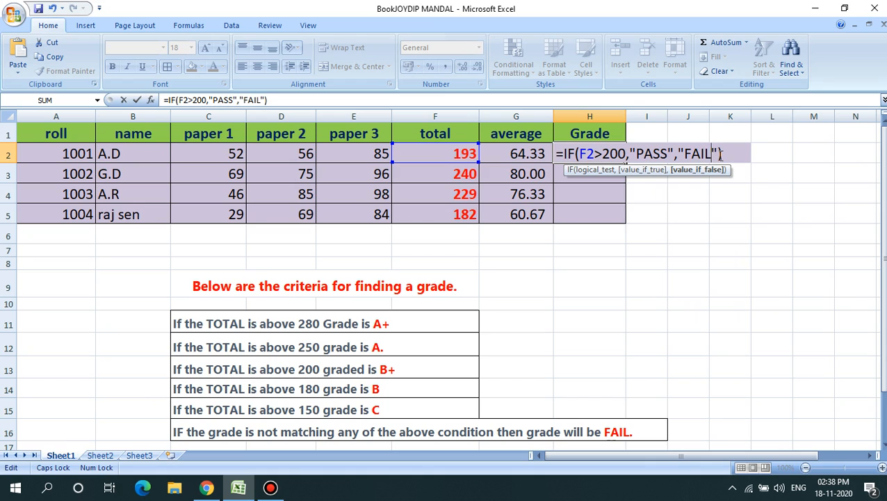
pyautogui.press('Return')
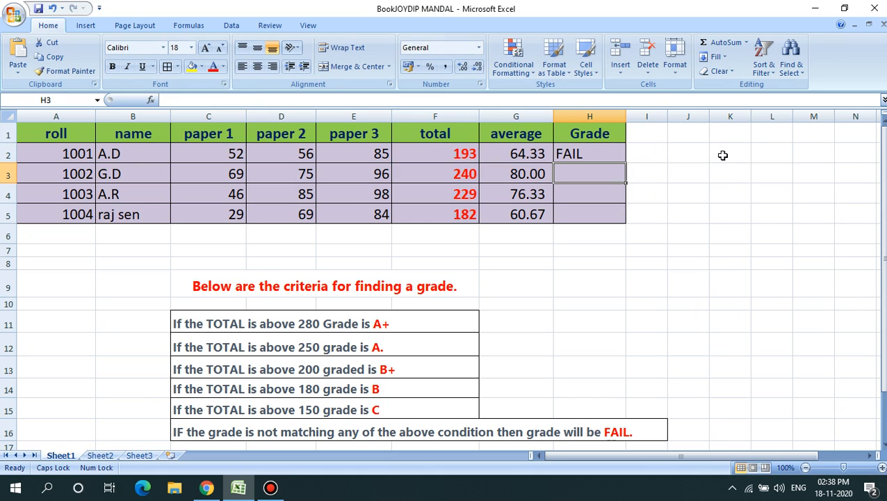
# Fill the H2 IF formula down through H5 for the remaining students and inspect the formula in H2
pyautogui.click(621, 156)
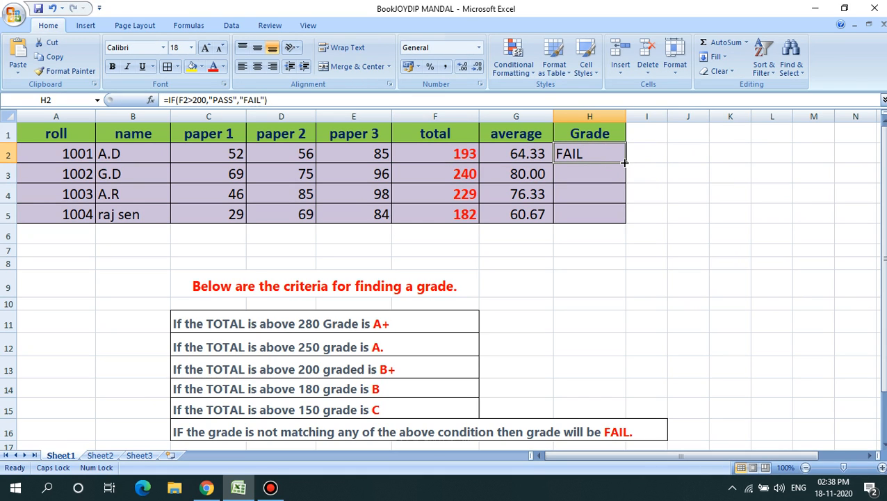
pyautogui.moveTo(625, 163); pyautogui.dragTo(610, 215)
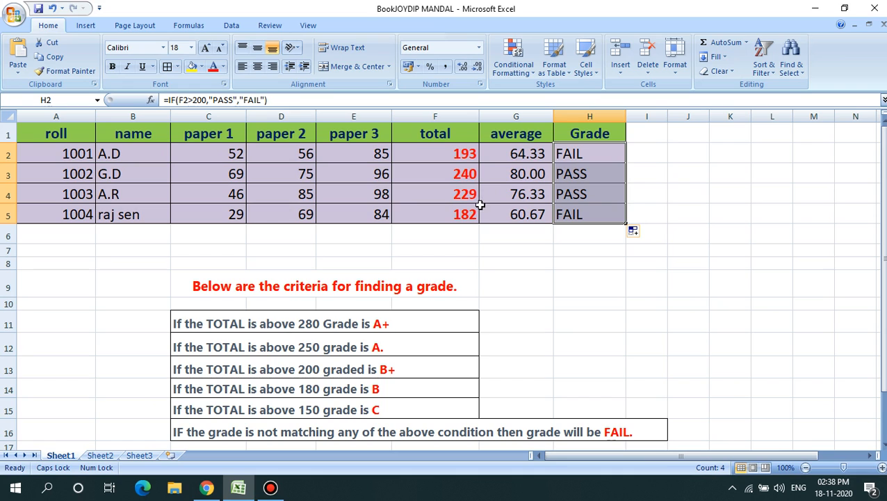
pyautogui.doubleClick(589, 153)
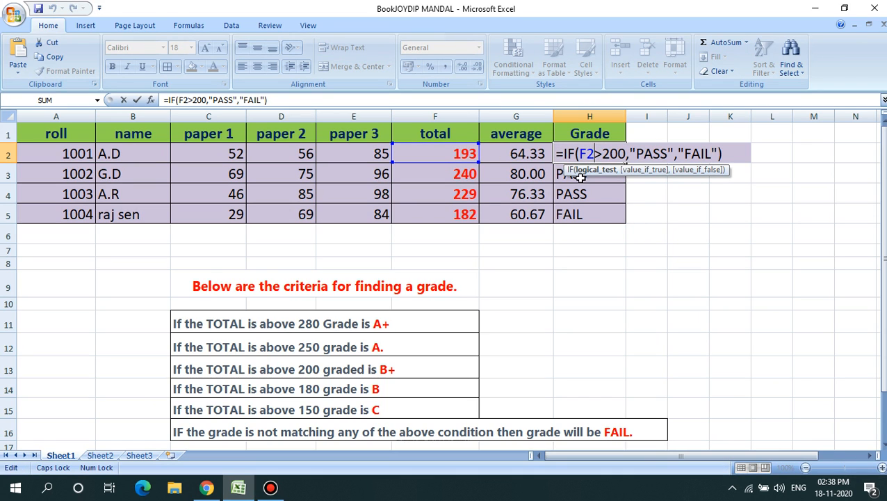
pyautogui.click(591, 187)
# Clear the copied grade formulas from H3 to H5
pyautogui.moveTo(574, 174); pyautogui.dragTo(586, 214)
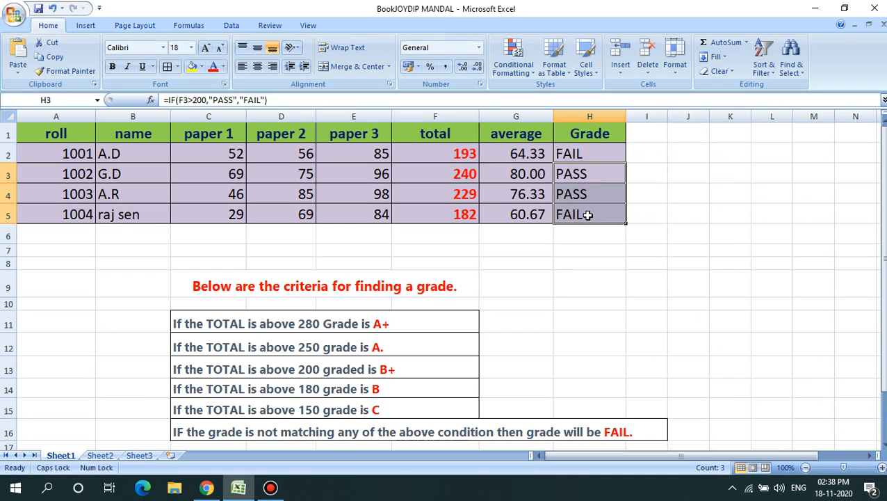
pyautogui.press('Delete')
# Replace the arguments of the H2 IF formula with the test F2>280 and the value-if-true text "A+"
pyautogui.click(584, 154)
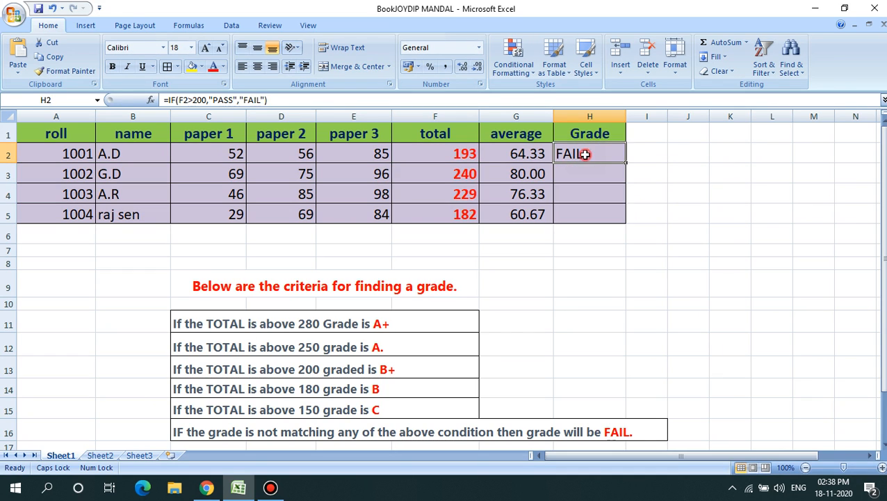
pyautogui.doubleClick(589, 153)
pyautogui.moveTo(580, 153); pyautogui.dragTo(720, 151)
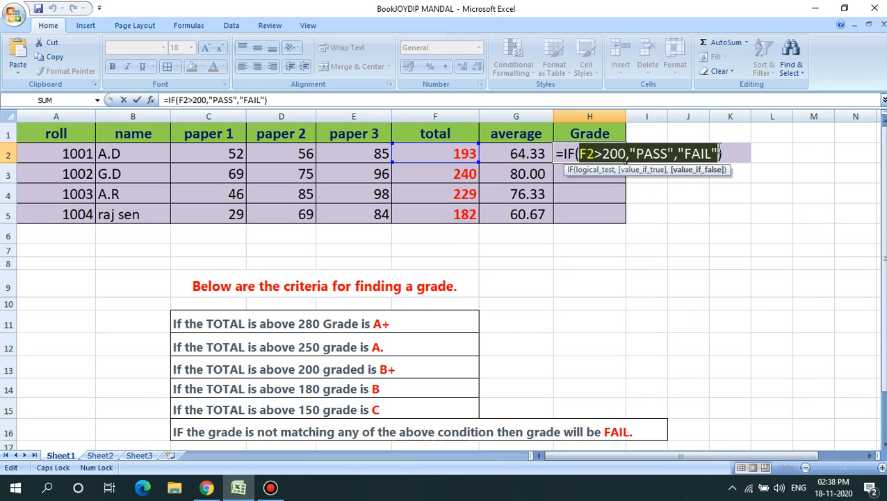
pyautogui.press('Delete')
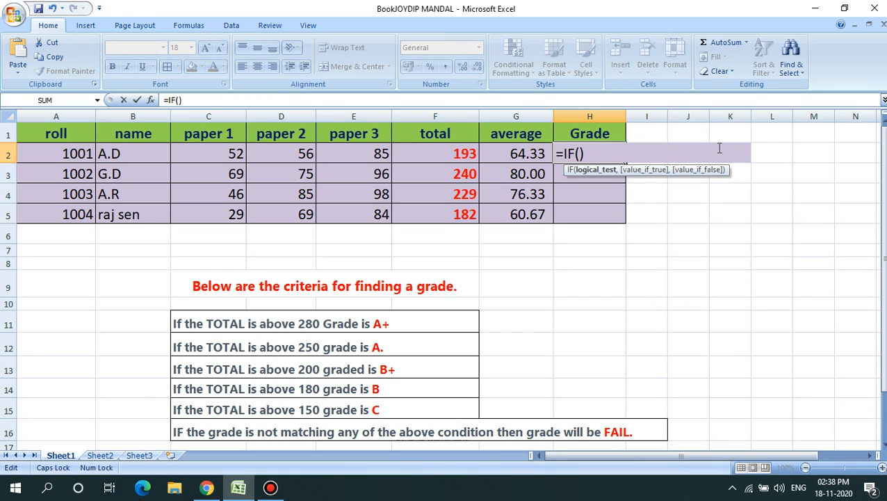
pyautogui.click(464, 154)
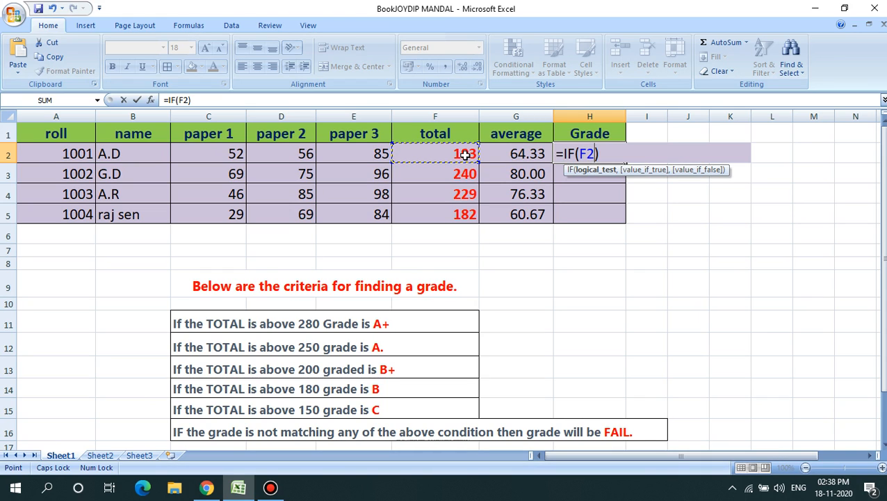
pyautogui.write('>280')
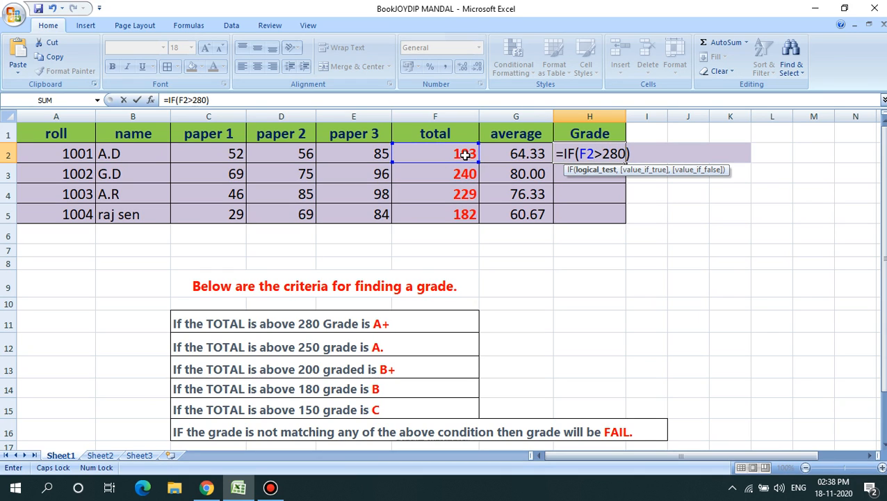
pyautogui.write(',')
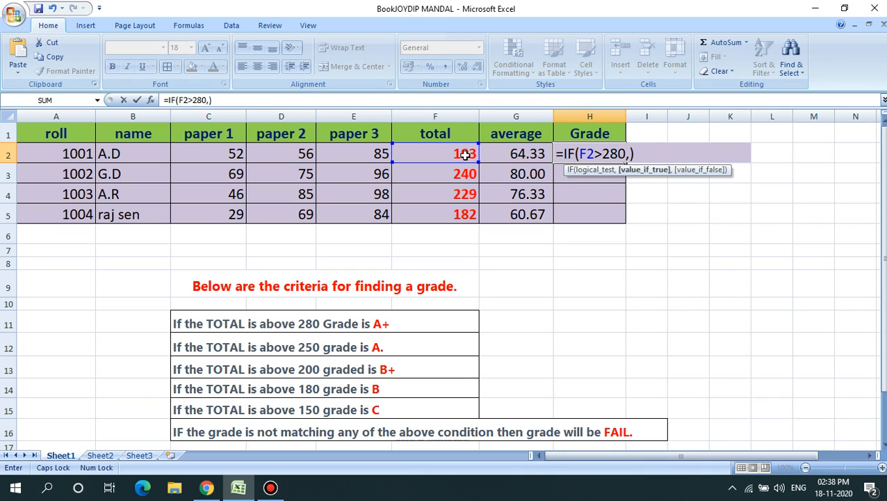
pyautogui.write('"A+",')
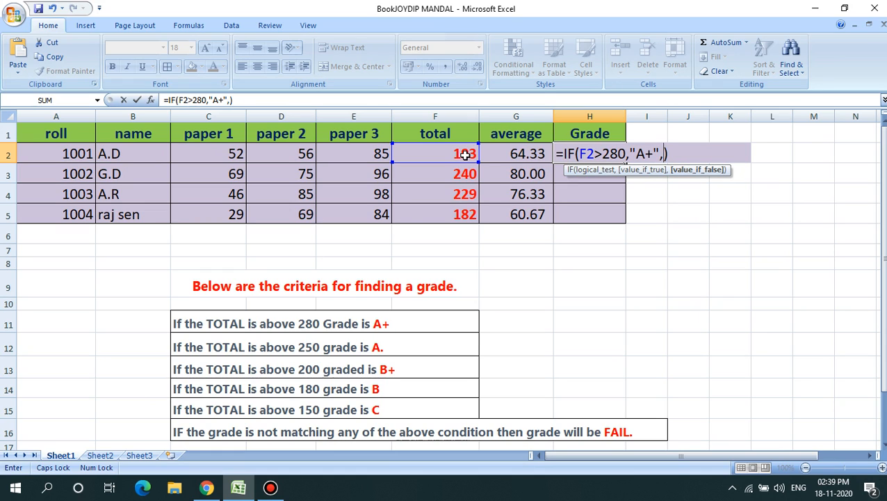
# Nest a second, empty IF() as the value-if-false argument of the H2 formula and try to commit it
pyautogui.write('IF')
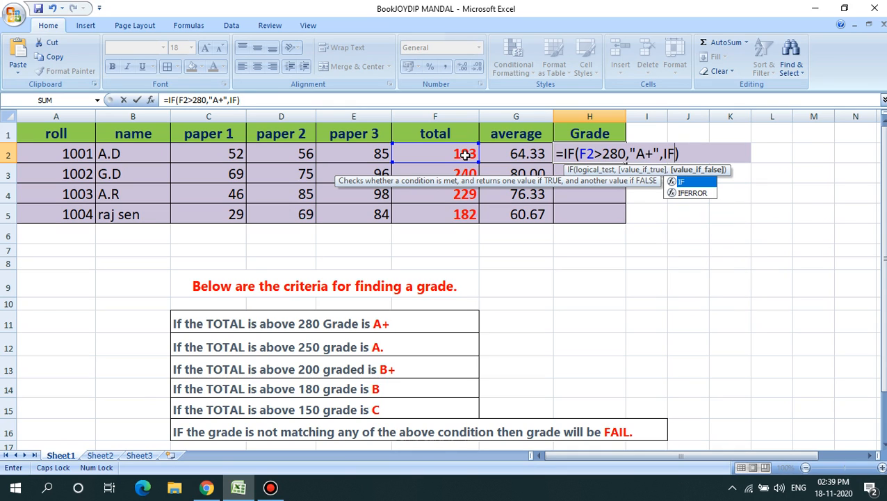
pyautogui.write('(')
pyautogui.press('Left')
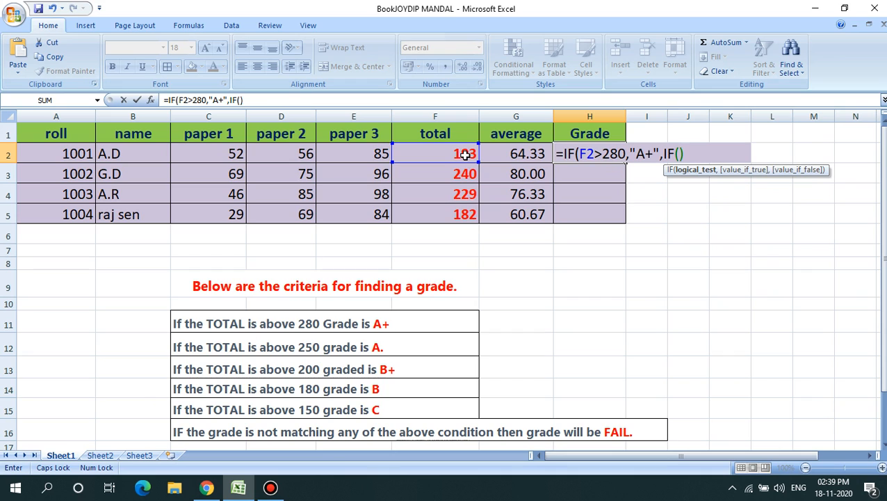
pyautogui.write(')')
pyautogui.press('Return')
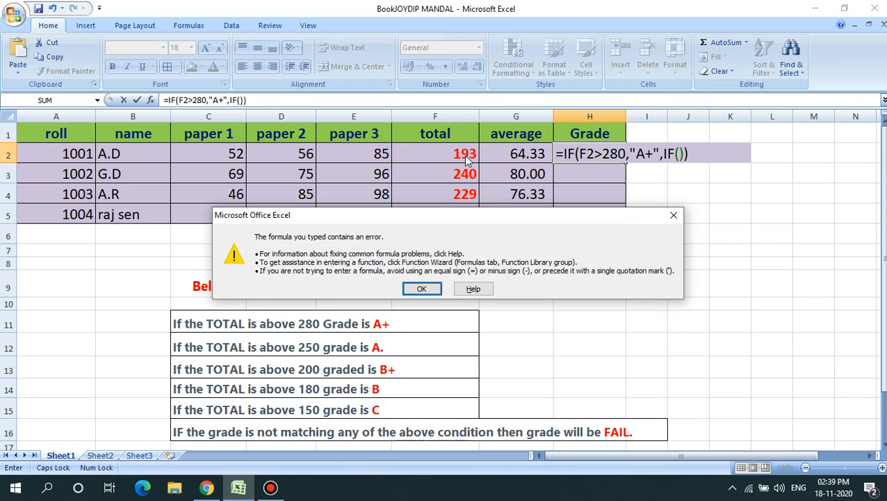
pyautogui.press('Return')
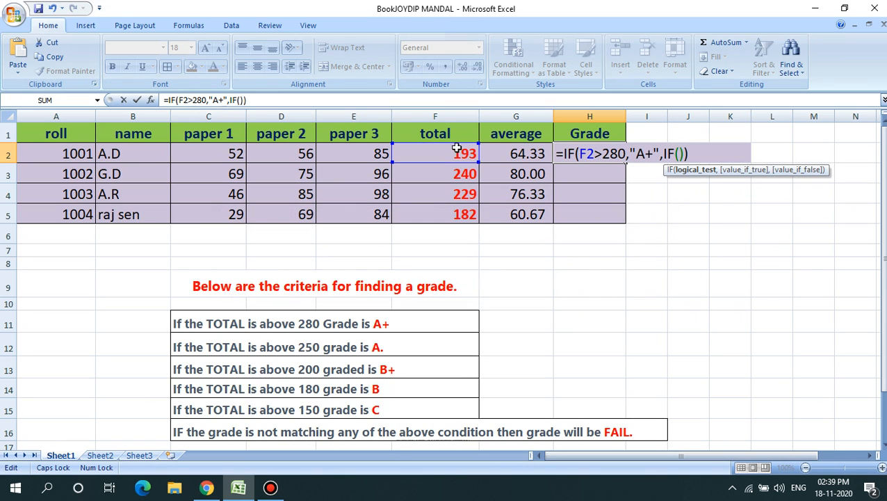
# Give the second IF in the H2 formula the test F2>250 and the value-if-true text "A"
pyautogui.click(455, 153)
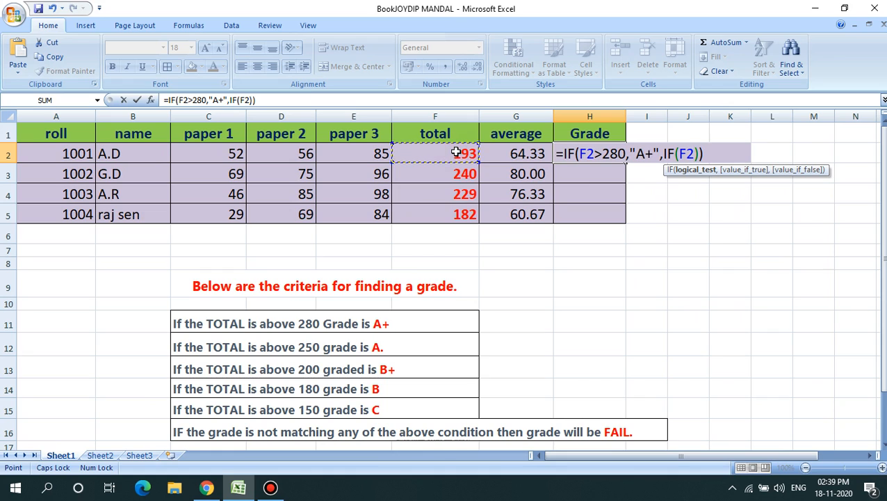
pyautogui.write('>250')
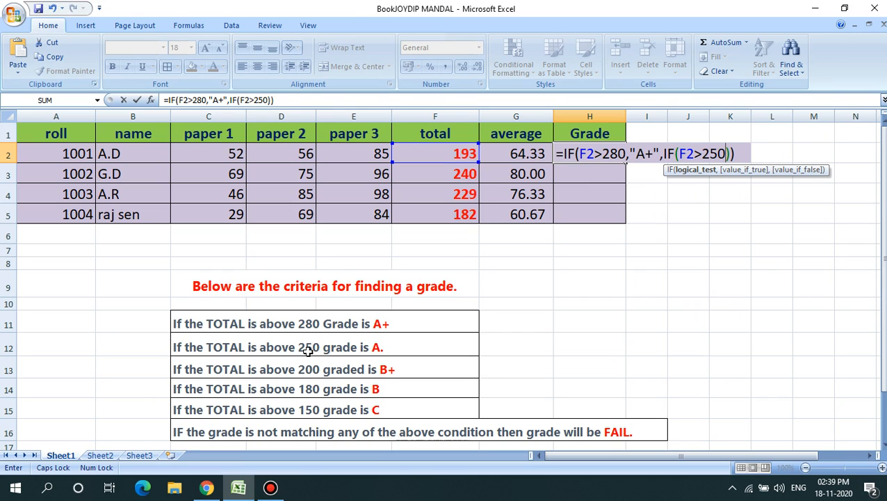
pyautogui.write(',""')
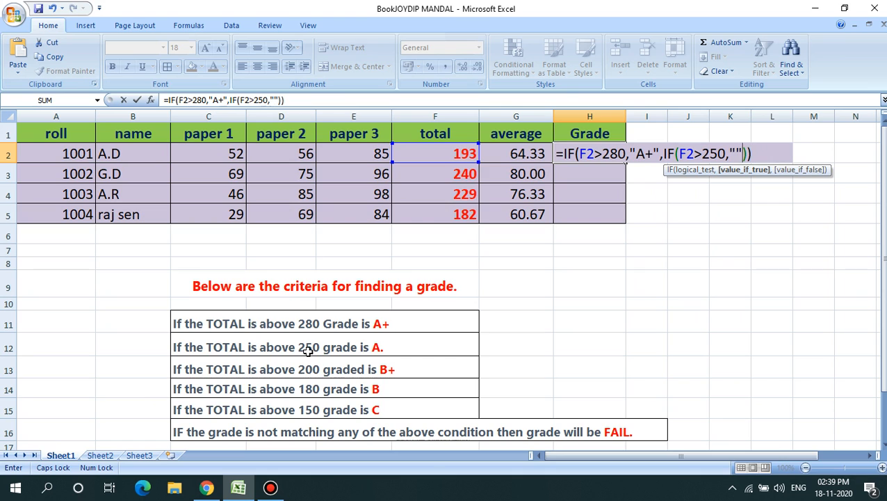
pyautogui.press('Left')
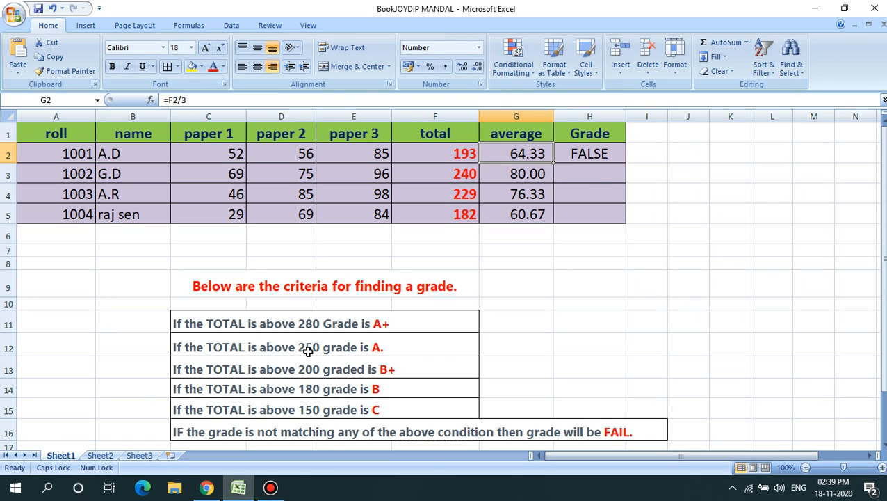
pyautogui.doubleClick(606, 154)
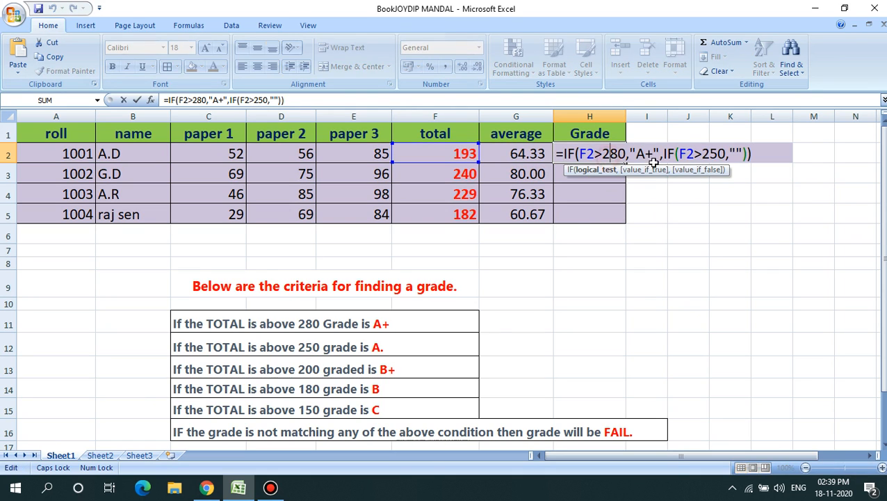
pyautogui.click(736, 154)
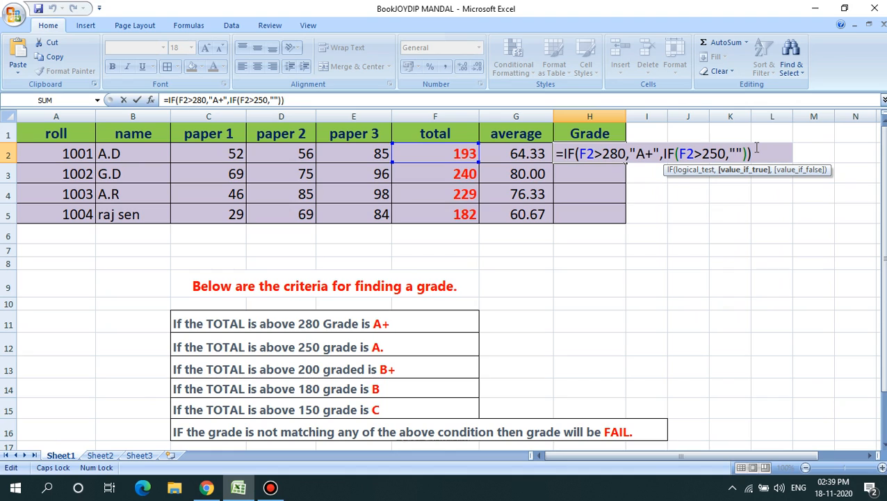
pyautogui.write('A')
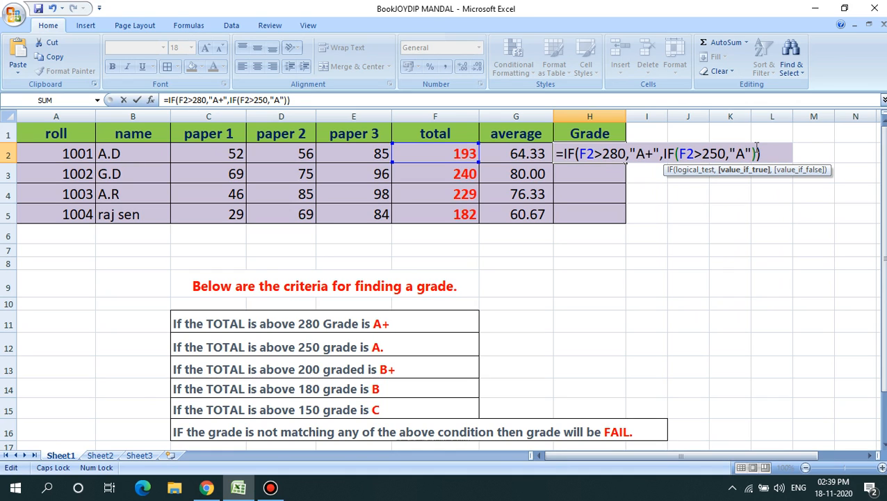
pyautogui.press('Right')
pyautogui.write(',')
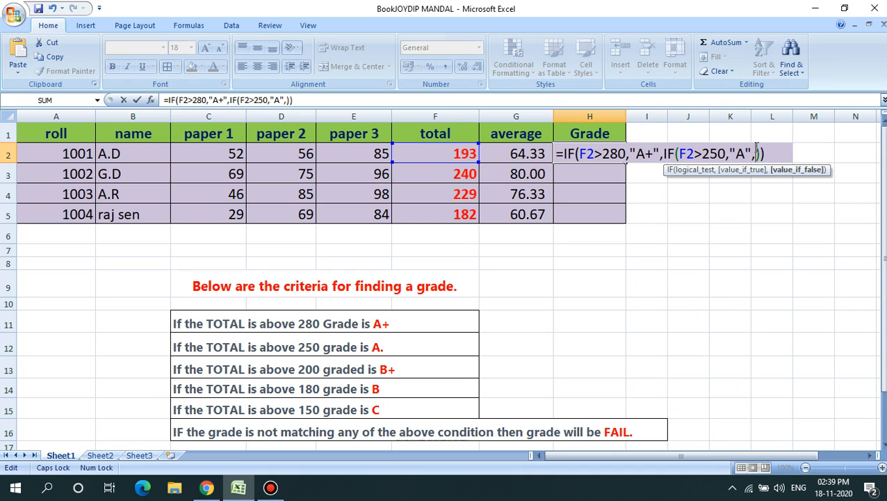
# Nest a third IF in the H2 formula with the test F2>200 and the value-if-true text "B+"
pyautogui.write('IF')
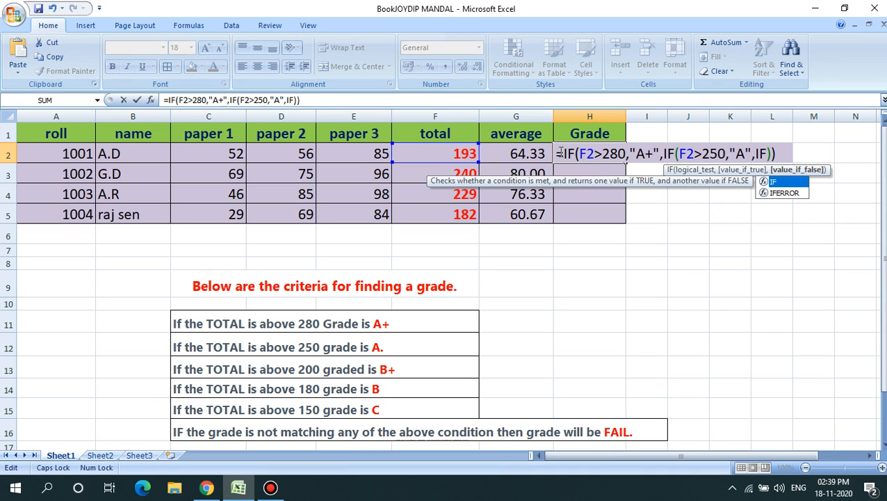
pyautogui.moveTo(558, 153); pyautogui.dragTo(751, 154)
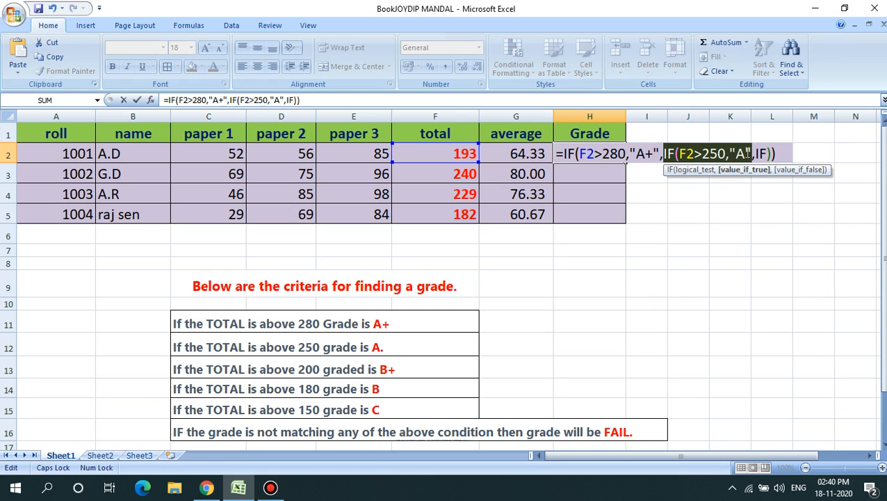
pyautogui.click(753, 154)
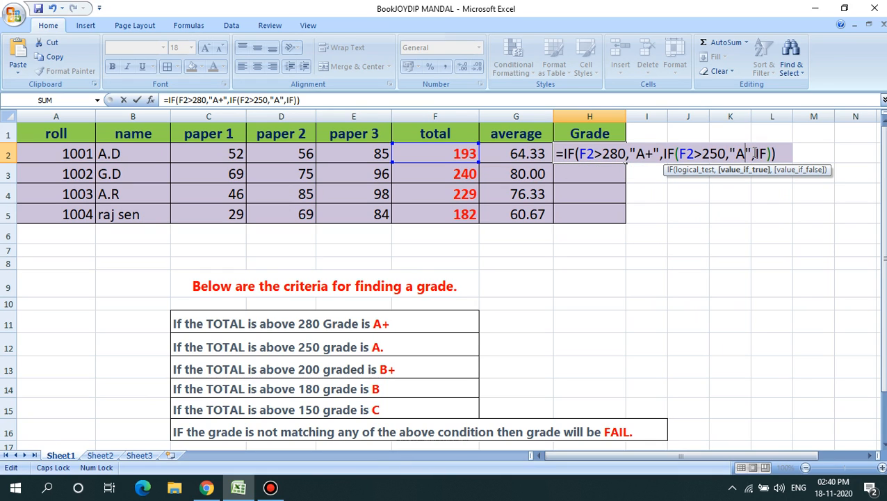
pyautogui.write(',IF')
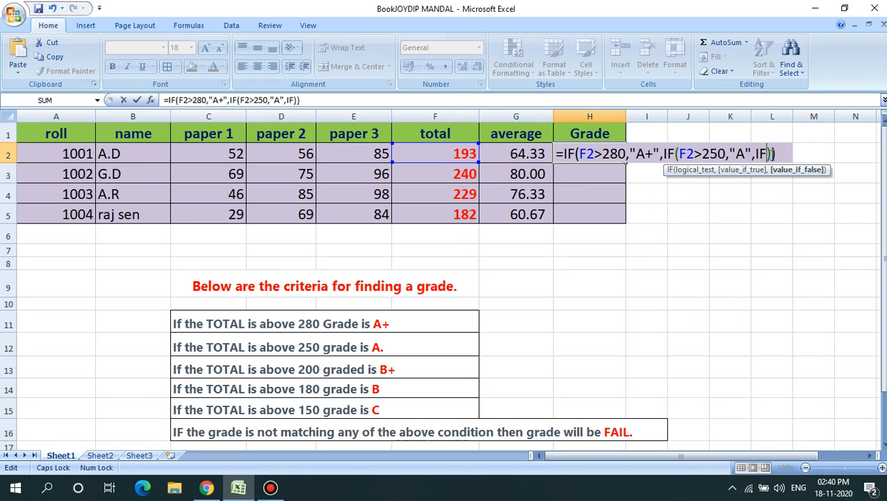
pyautogui.write('(')
pyautogui.click(453, 159)
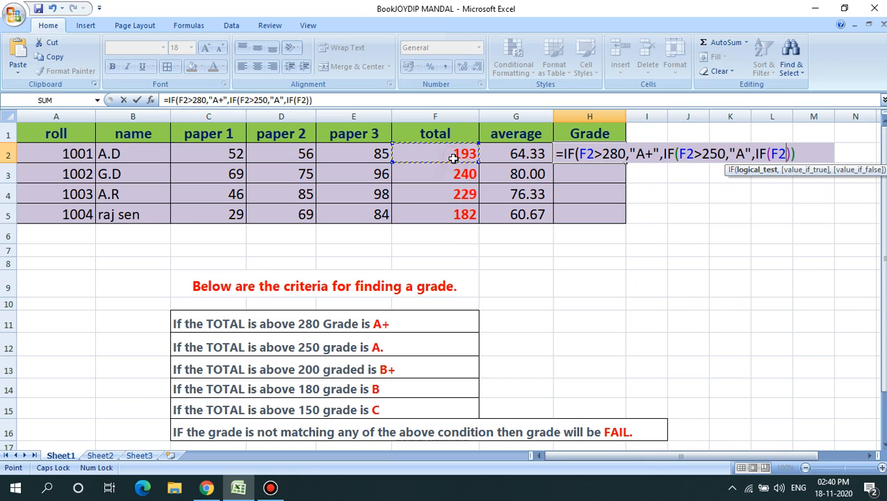
pyautogui.write('>200')
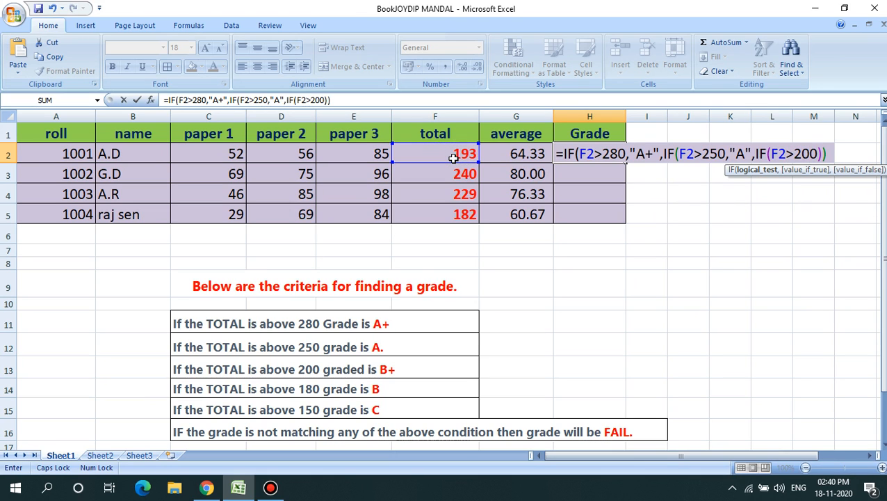
pyautogui.write(',')
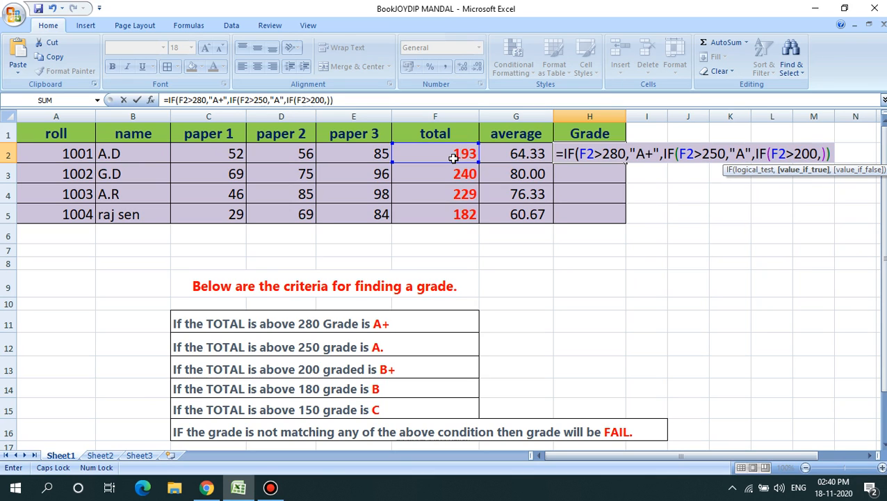
pyautogui.write('"')
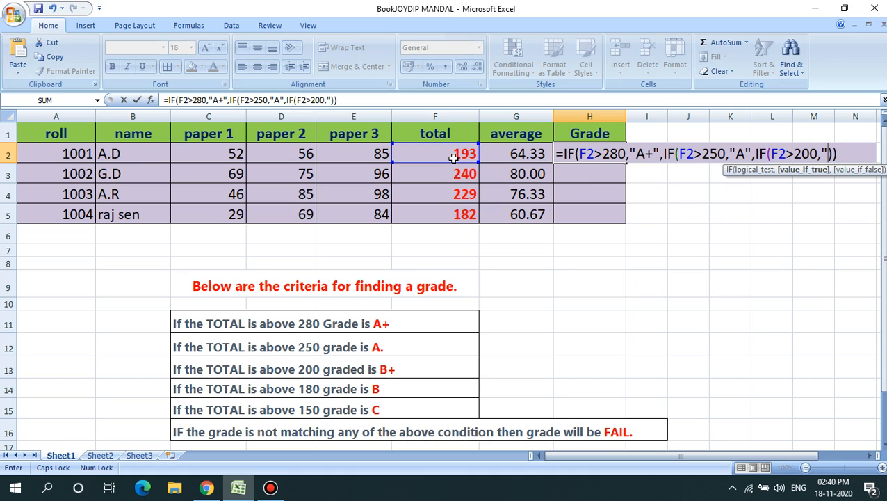
pyautogui.write('B+"')
pyautogui.write('"')
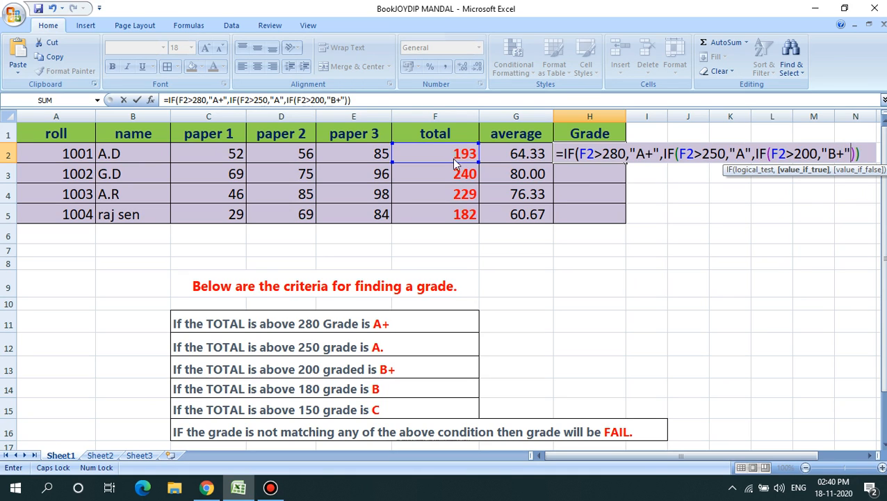
# Nest a fourth IF in the H2 formula with the test F2>180 and the value-if-true text "B"
pyautogui.write(',')
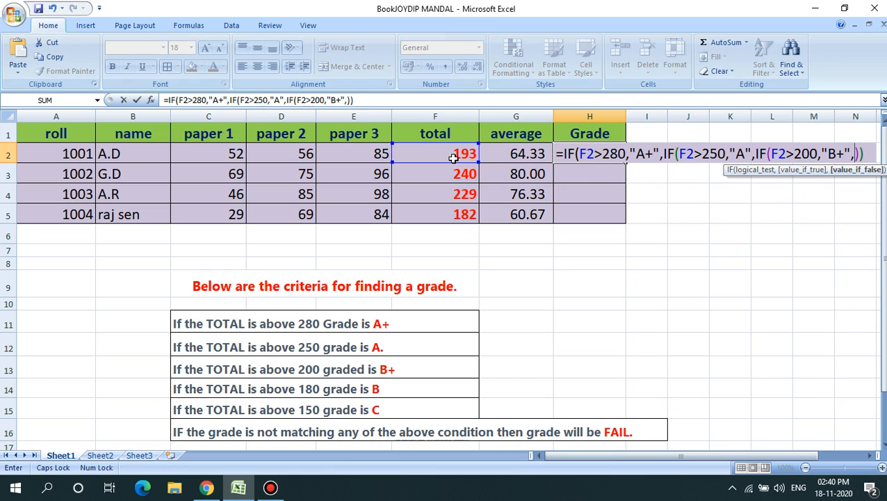
pyautogui.write('IF(')
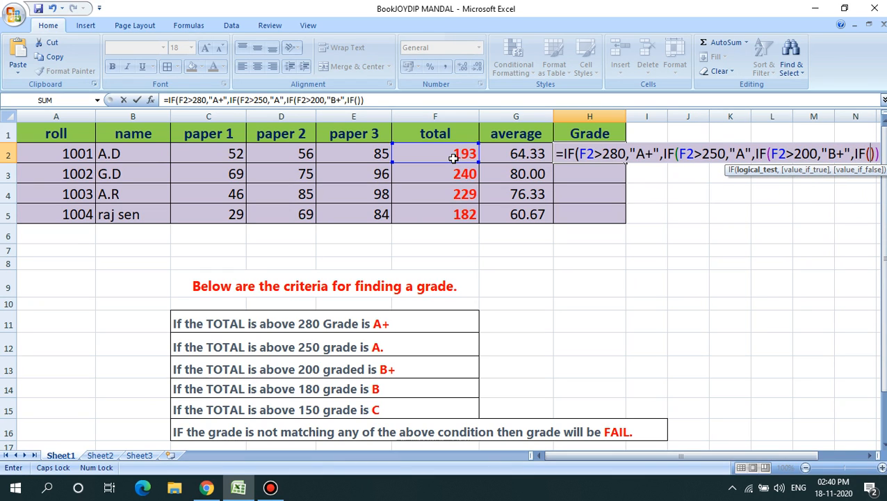
pyautogui.click(453, 158)
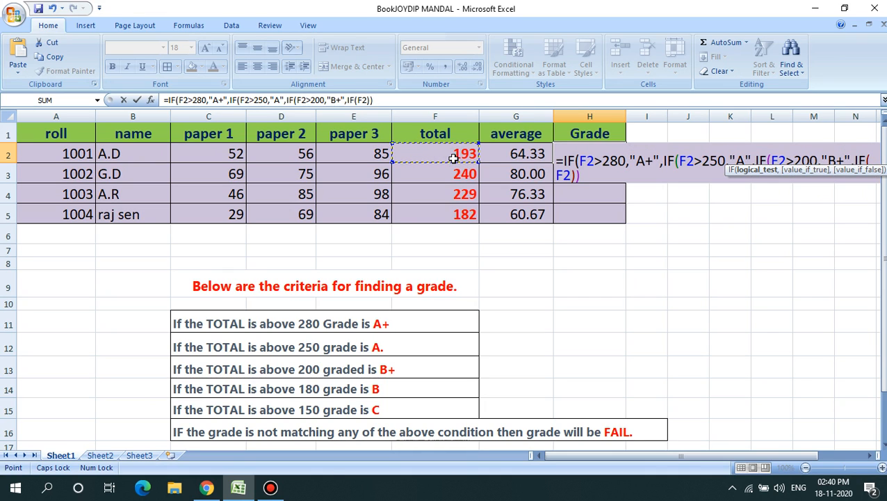
pyautogui.write('>')
pyautogui.write('180')
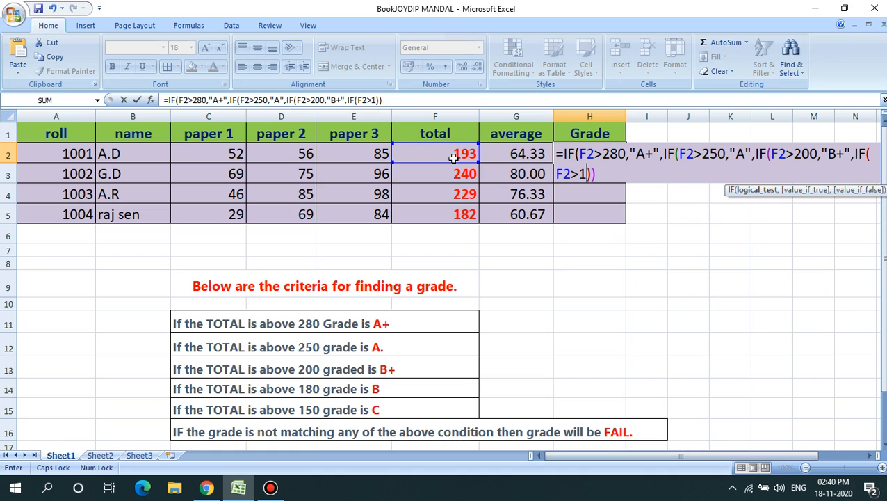
pyautogui.write(',')
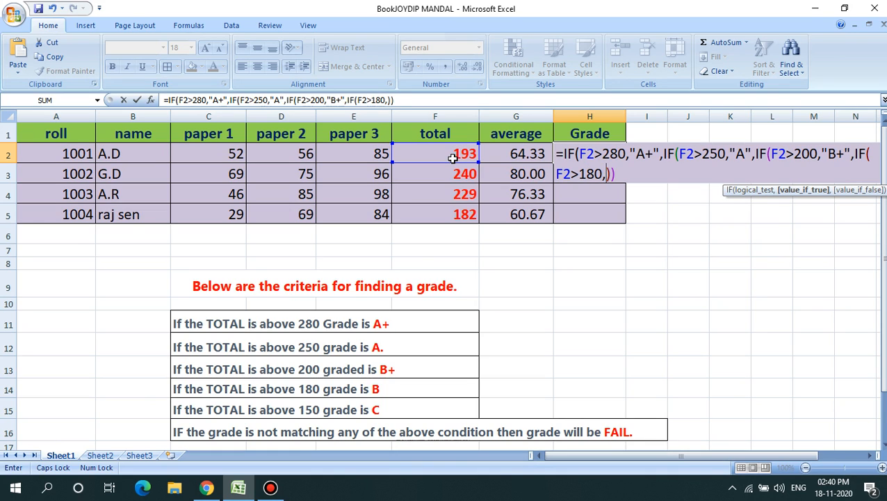
pyautogui.write('"B"')
# Nest a fifth IF in the H2 formula with the test F2>150 and the value-if-true text "C"
pyautogui.write(',IF')
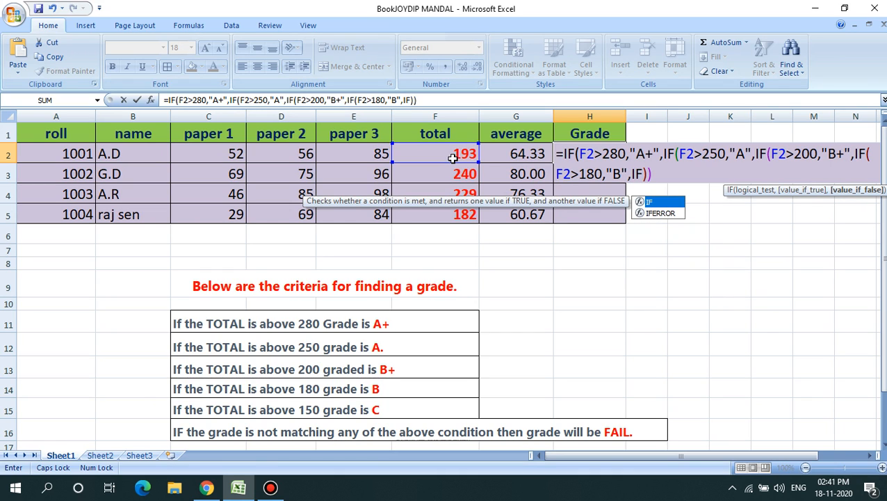
pyautogui.write('(')
pyautogui.click(456, 158)
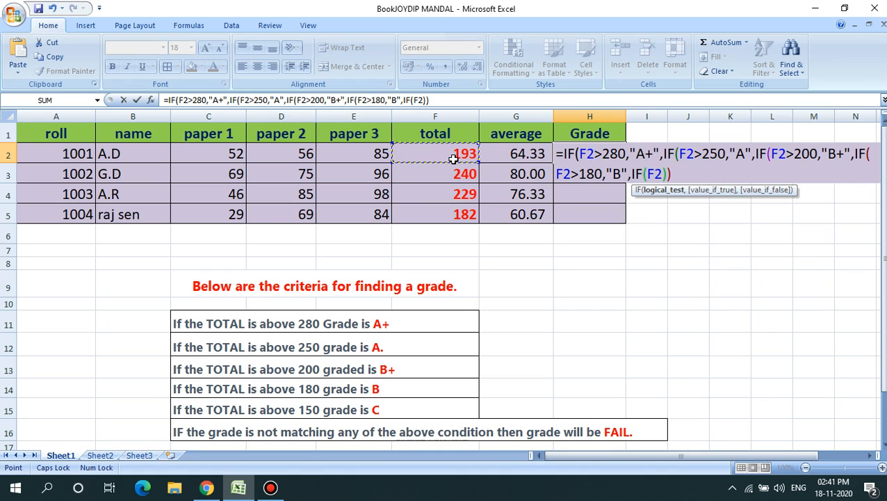
pyautogui.write('>15')
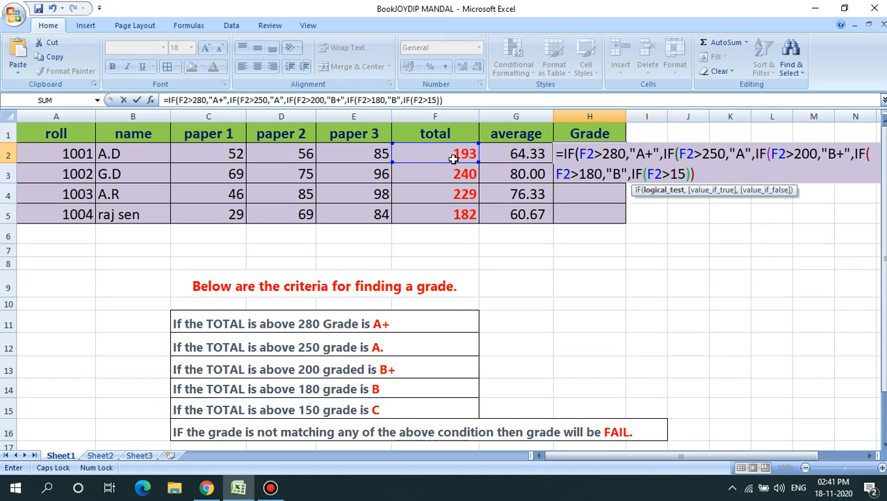
pyautogui.write('0')
pyautogui.write(',"C"')
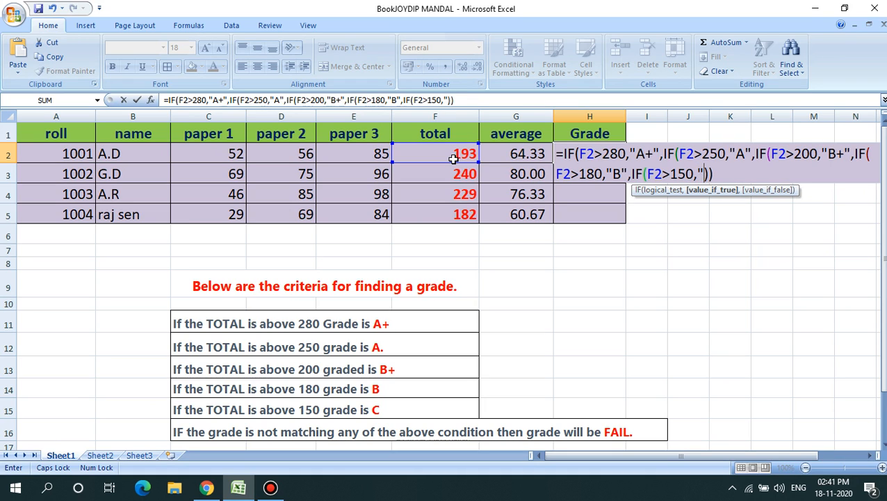
pyautogui.write('"')
# Add "FAIL" as the innermost IF's value-if-false argument, close all five nested IFs with parentheses and commit the H2 formula
pyautogui.write(',')
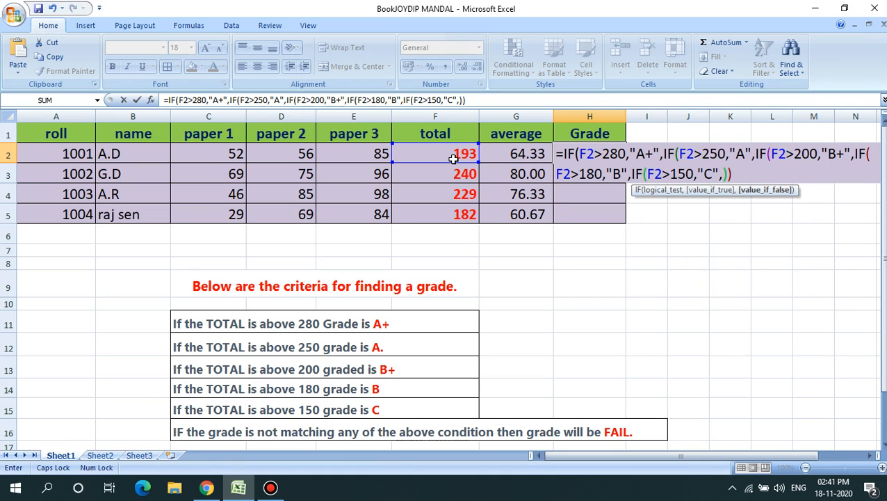
pyautogui.write('"FAIL"')
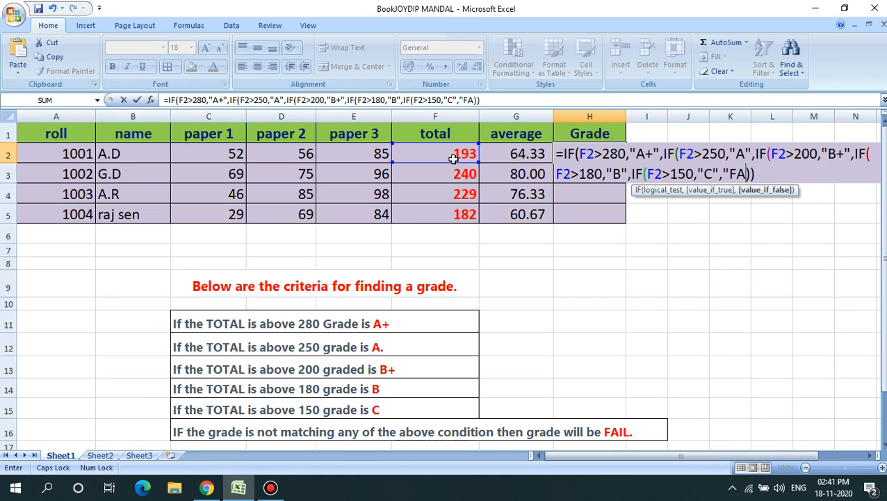
pyautogui.write('"')
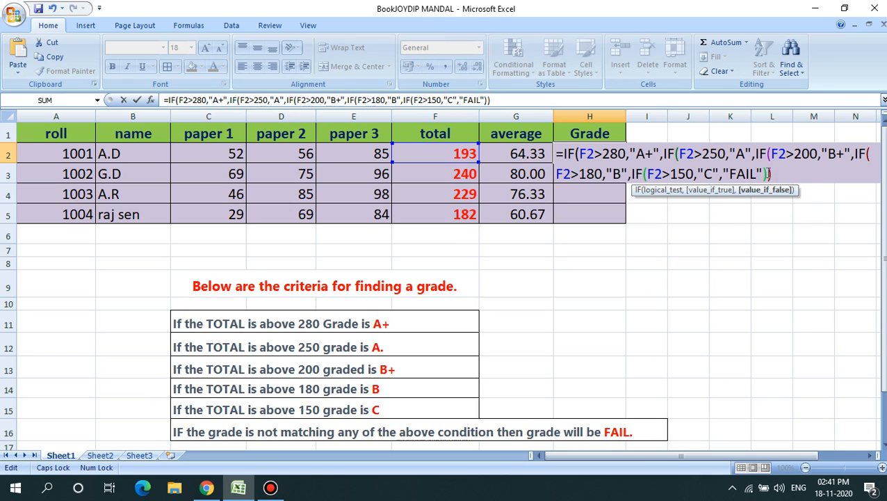
pyautogui.click(771, 174)
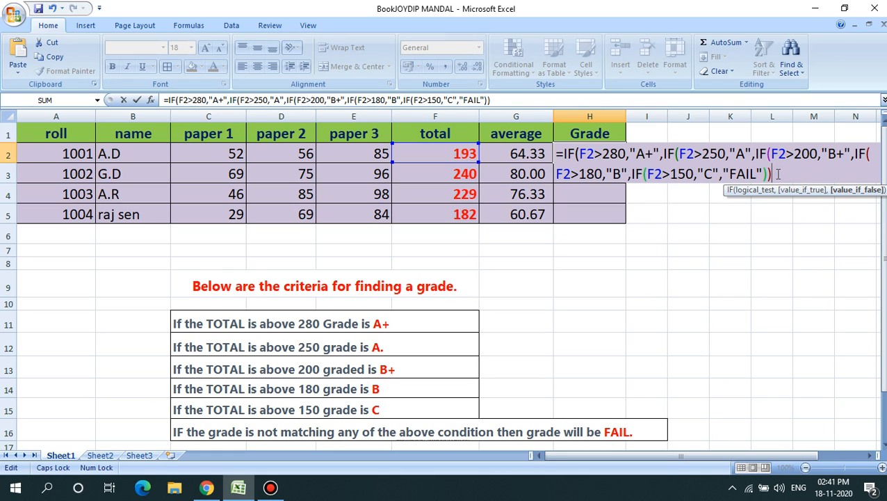
pyautogui.write('))')
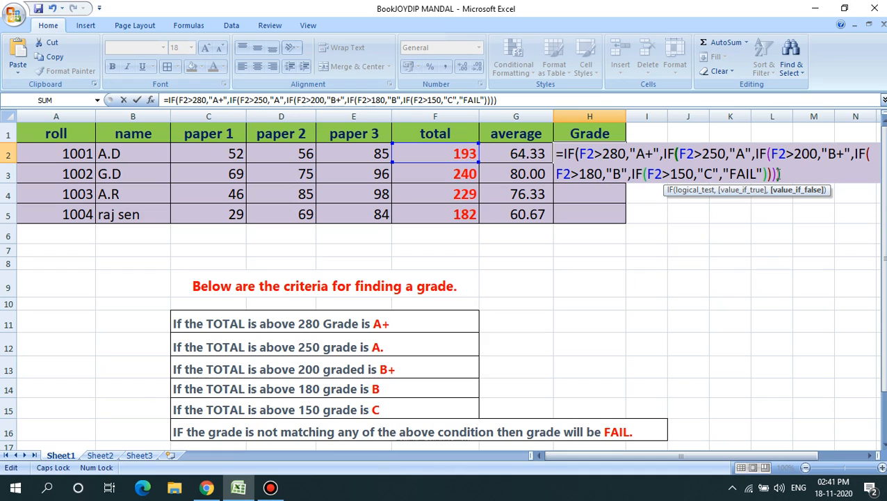
pyautogui.write(')')
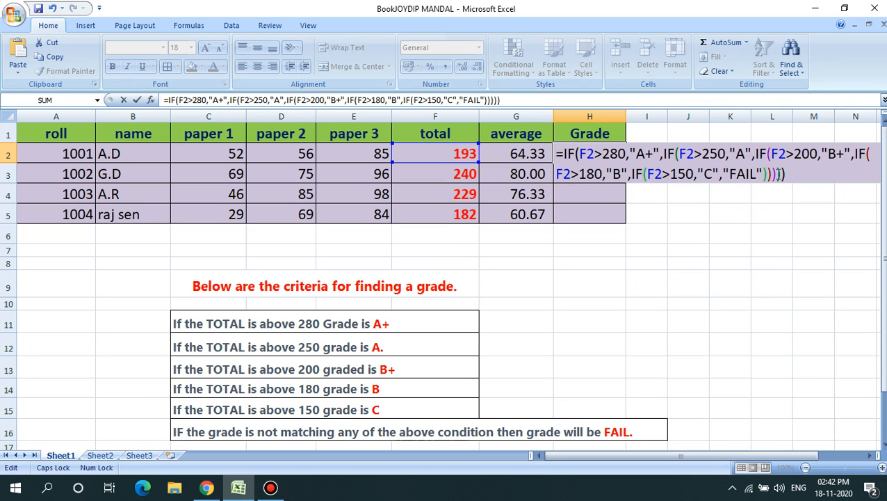
pyautogui.press('Return')
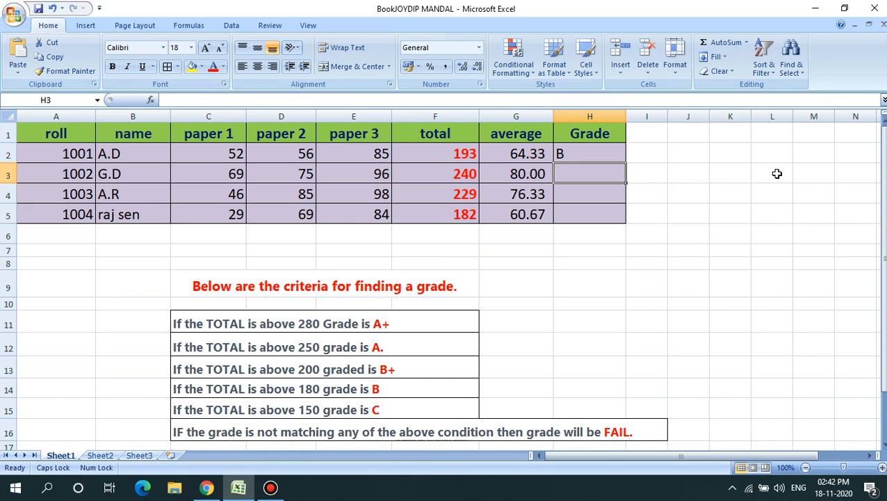
# Format the grade in H2 as red, bold, 22-point, horizontally centred text
pyautogui.click(586, 155)
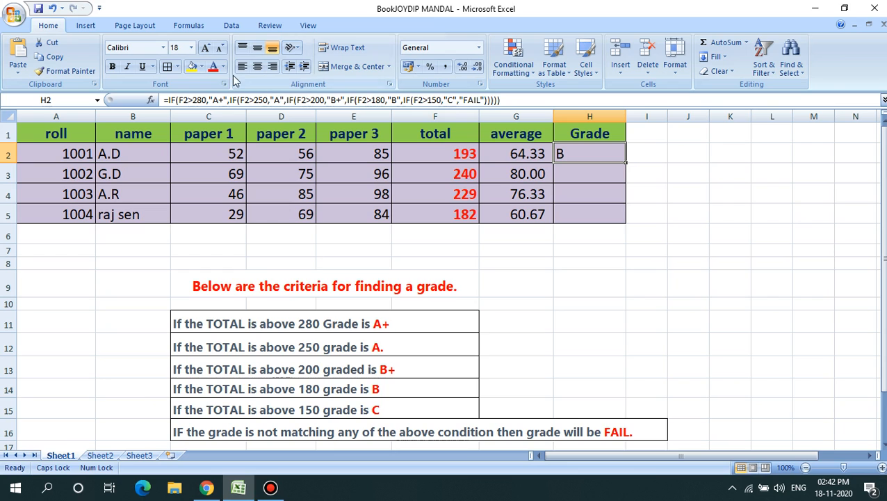
pyautogui.click(213, 68)
pyautogui.click(114, 65)
pyautogui.click(206, 47)
pyautogui.click(206, 47)
pyautogui.click(257, 66)
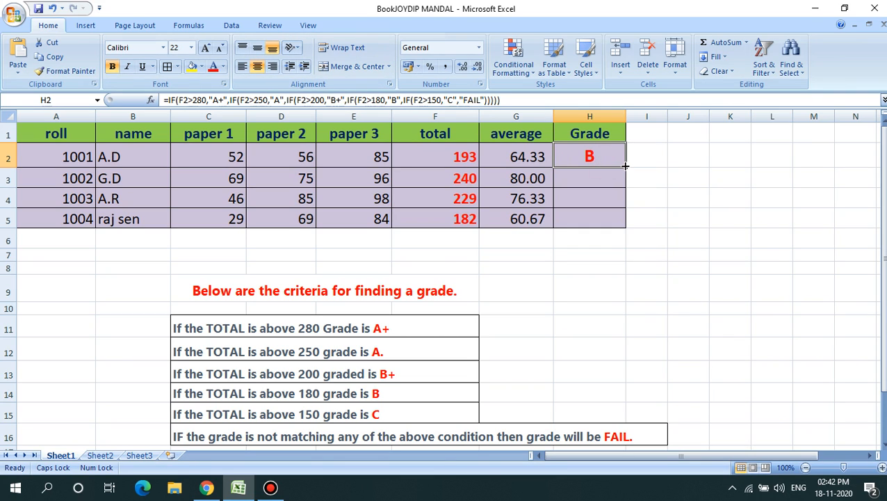
# Fill the H2 grade formula down through H5 and inspect the copied formulas in H3, H4 and H5
pyautogui.moveTo(625, 165); pyautogui.dragTo(623, 218)
pyautogui.click(589, 180)
pyautogui.click(596, 201)
pyautogui.click(604, 229)
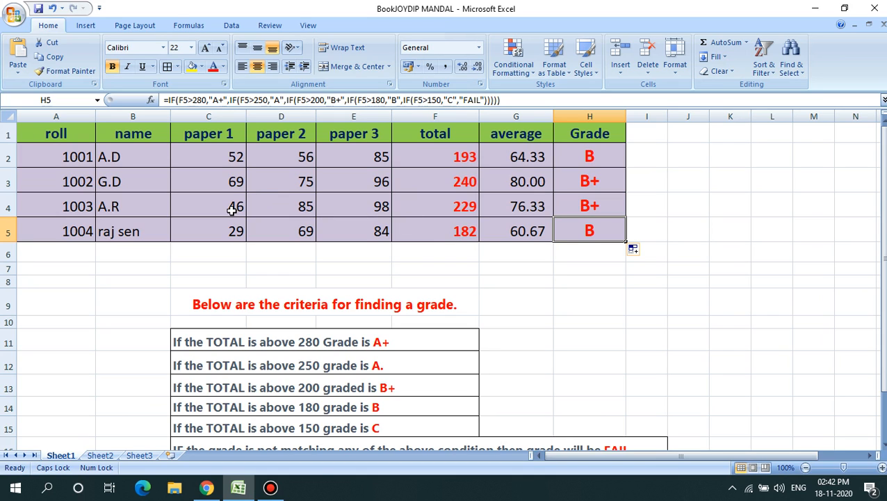
# Change the paper 1 mark of roll 1002 in C3 to 98 to test the grade formula
pyautogui.click(233, 182)
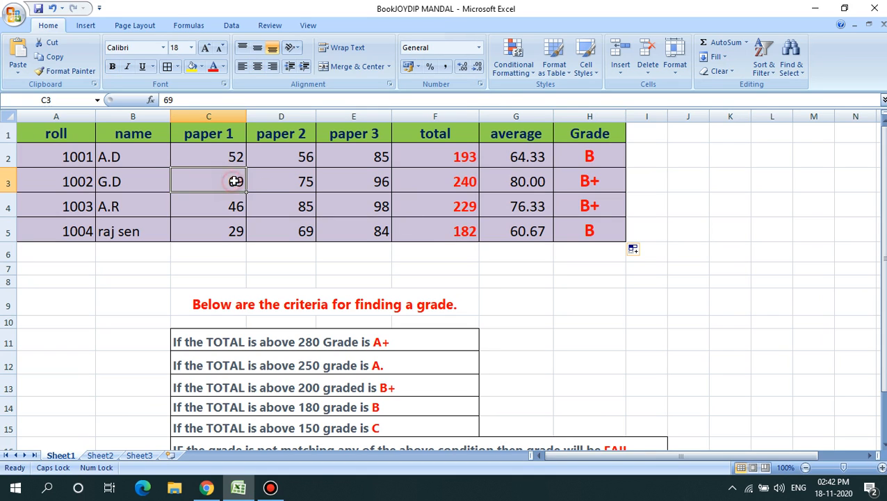
pyautogui.write('98')
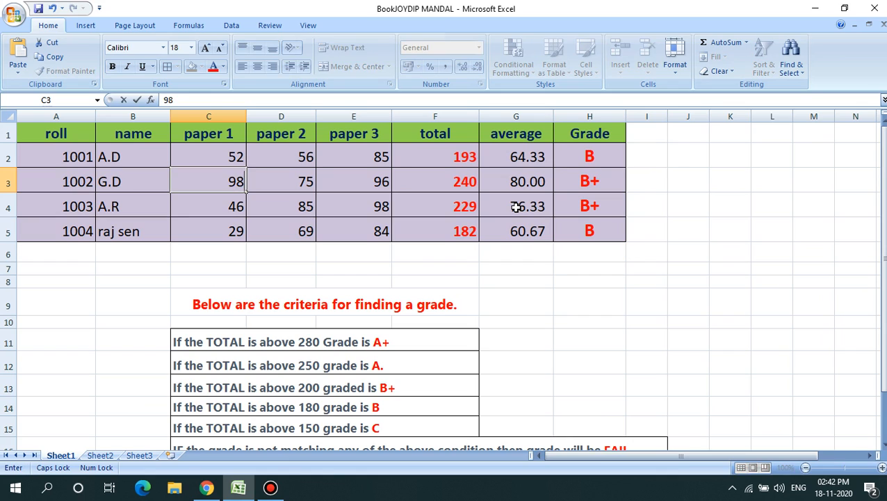
pyautogui.press('Return')
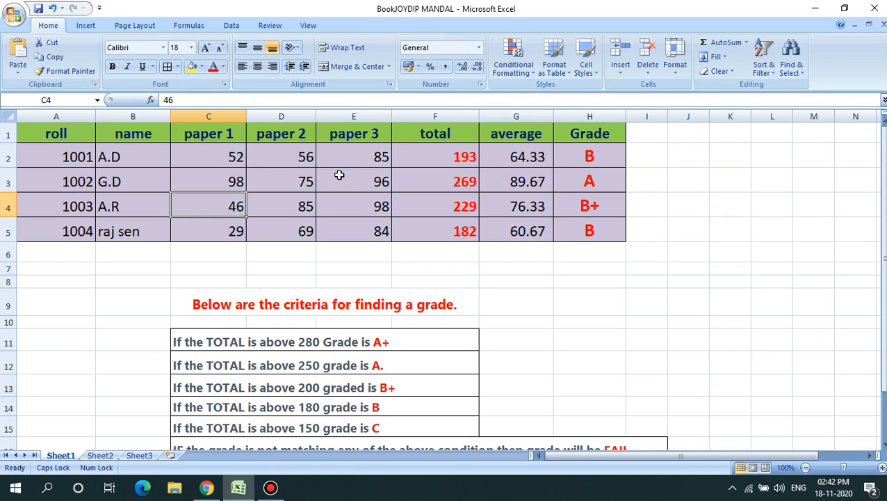
# Change roll 1001's marks to 95 for paper 1, 94 for paper 2 and 95 for paper 3
pyautogui.click(240, 157)
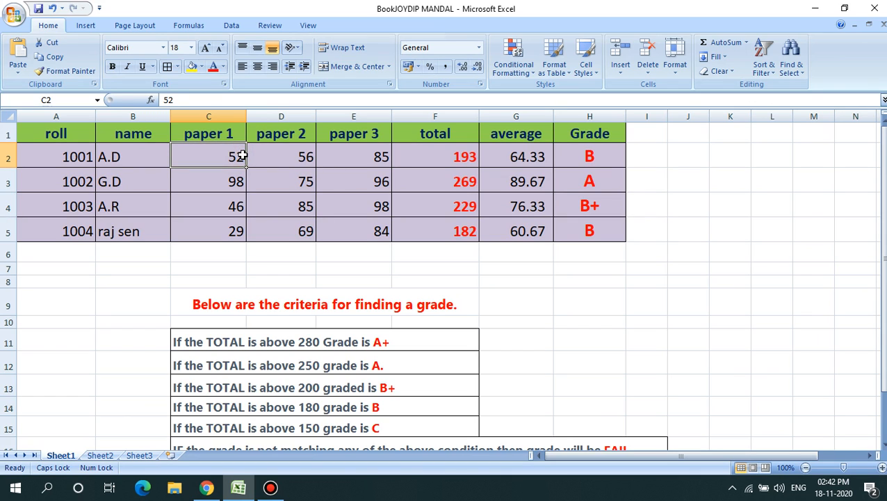
pyautogui.write('95')
pyautogui.press('Return')
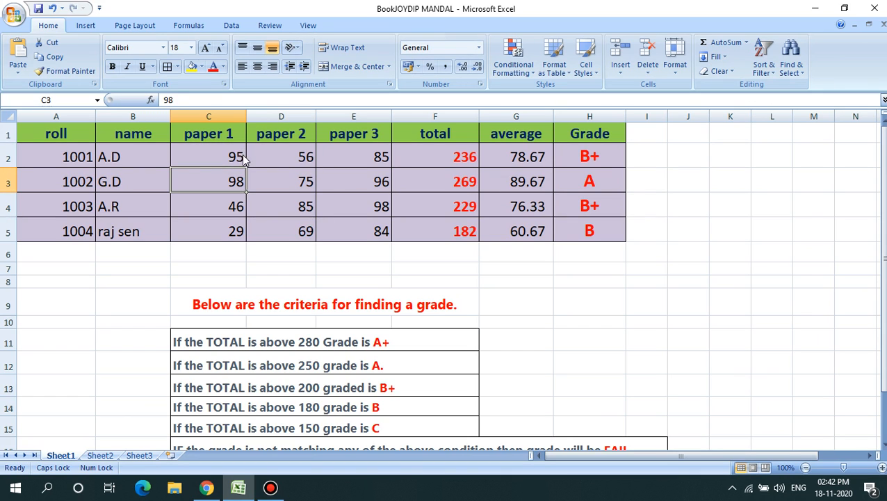
pyautogui.click(263, 156)
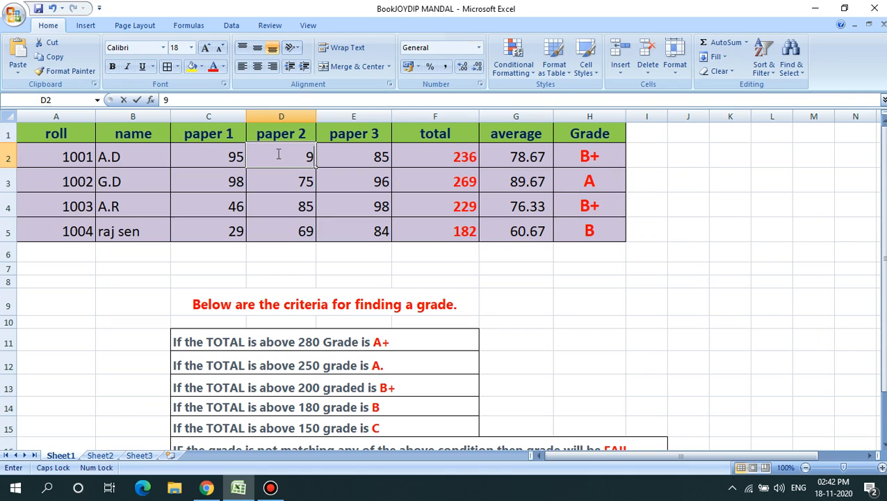
pyautogui.write('94')
pyautogui.press('Return')
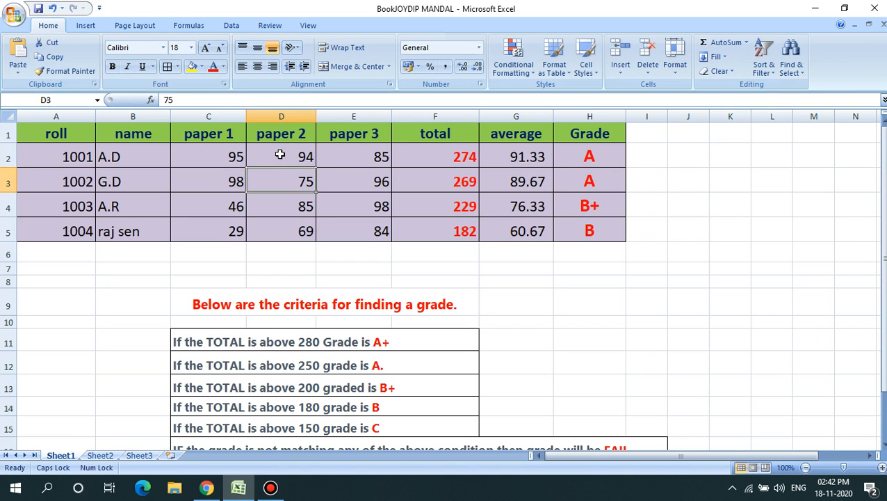
pyautogui.click(351, 154)
pyautogui.write('95')
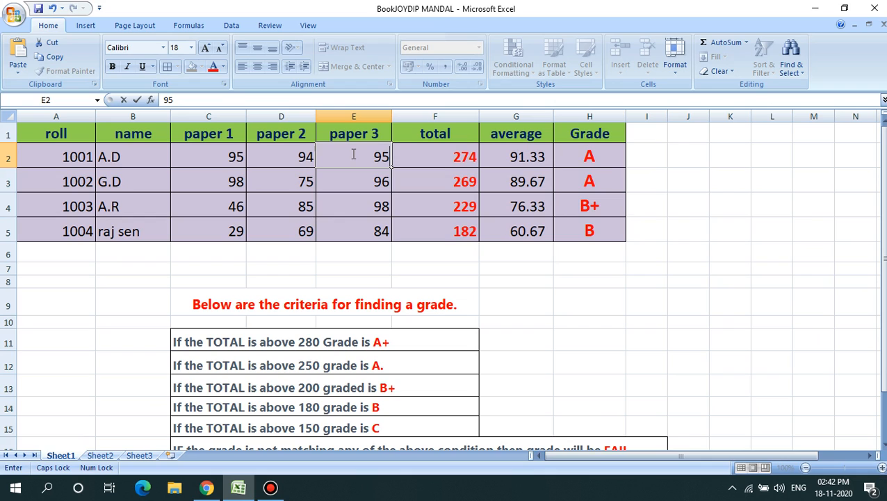
pyautogui.press('Return')
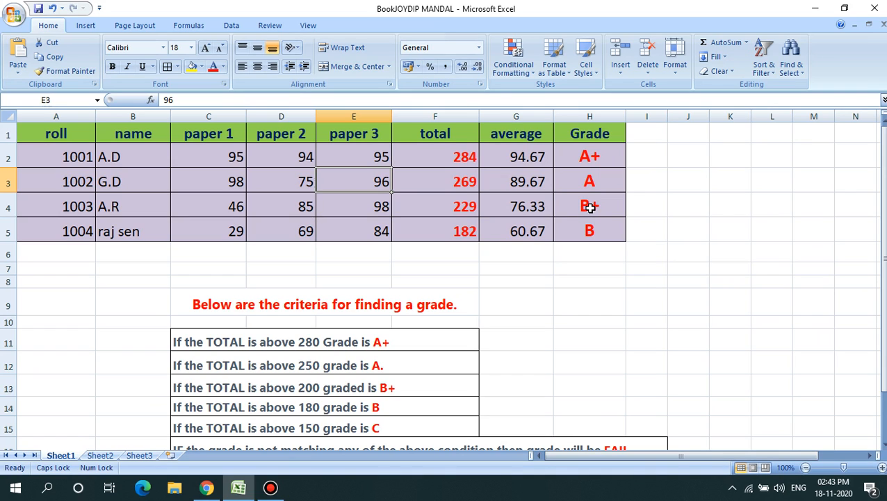
pyautogui.click(587, 232)
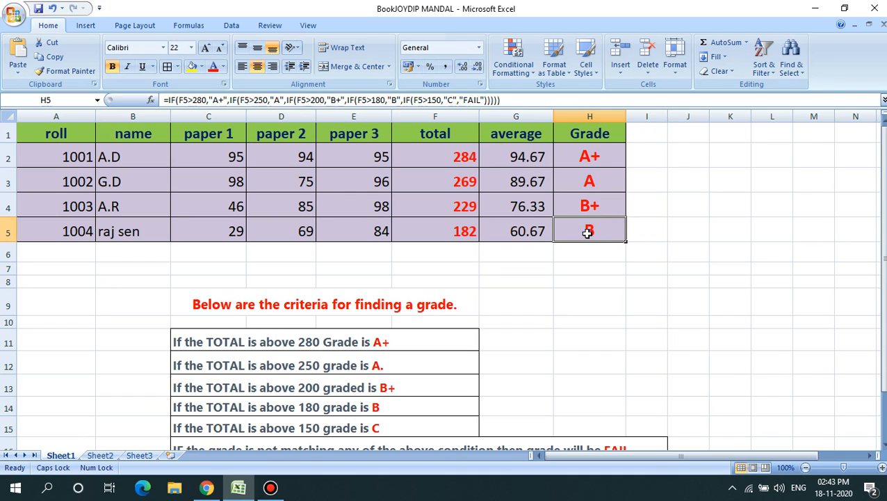
pyautogui.scroll(-1, 588, 233)
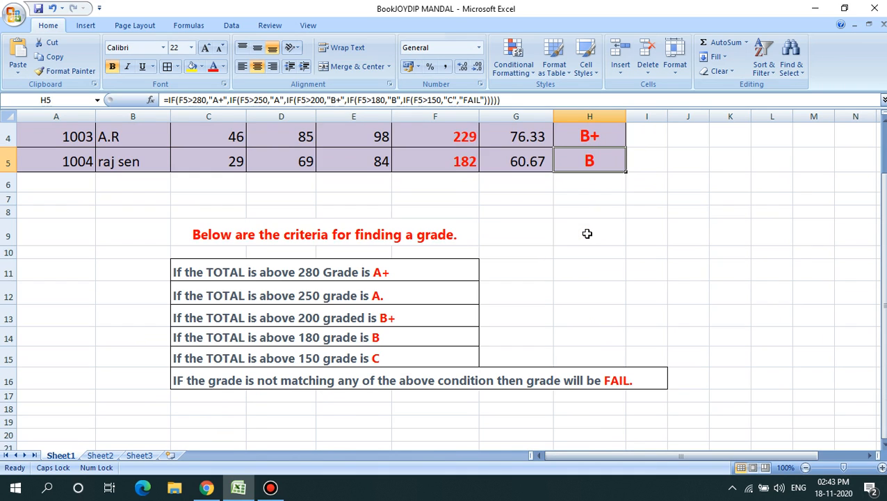
pyautogui.scroll(1, 587, 233)
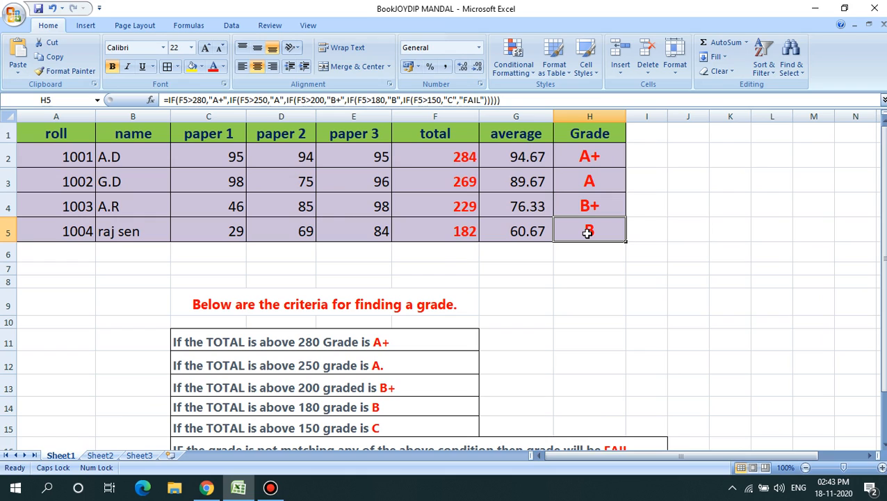